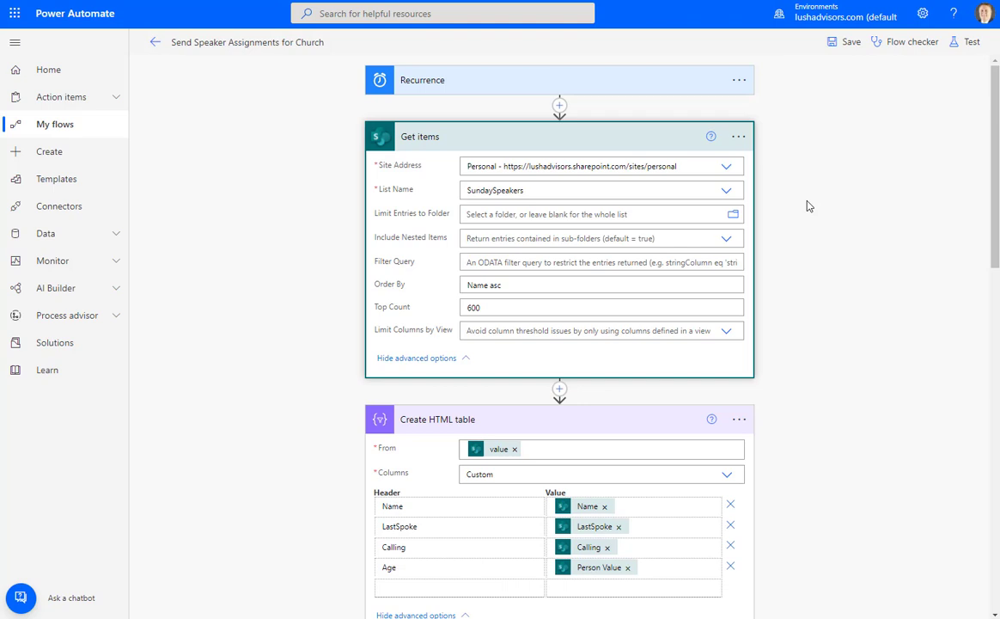
Expand the Recurrence trigger and open the Create page in a separate browser tab
click(530, 84)
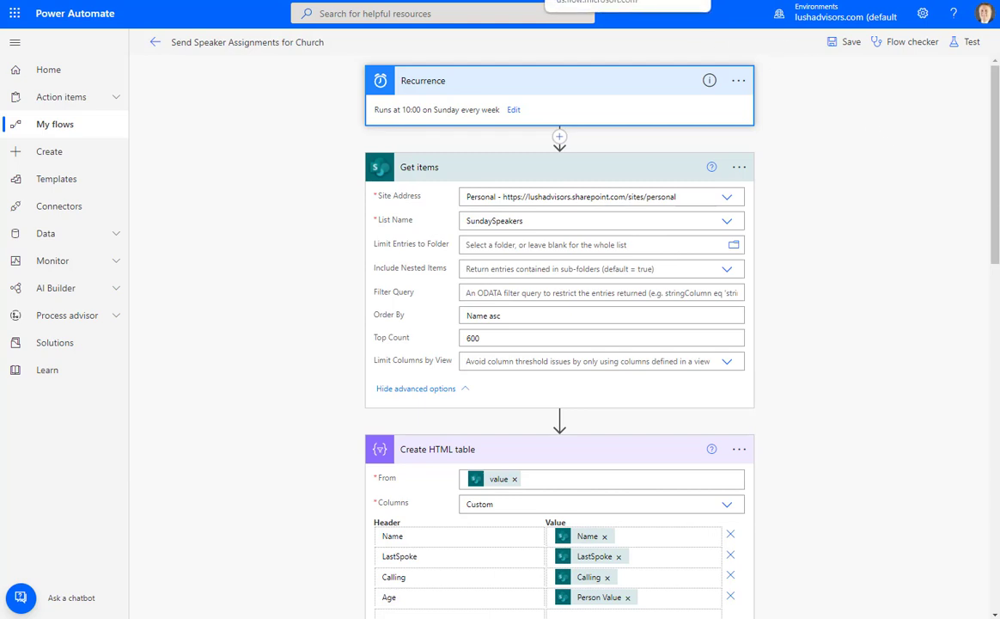
right_click(50, 155)
click(103, 163)
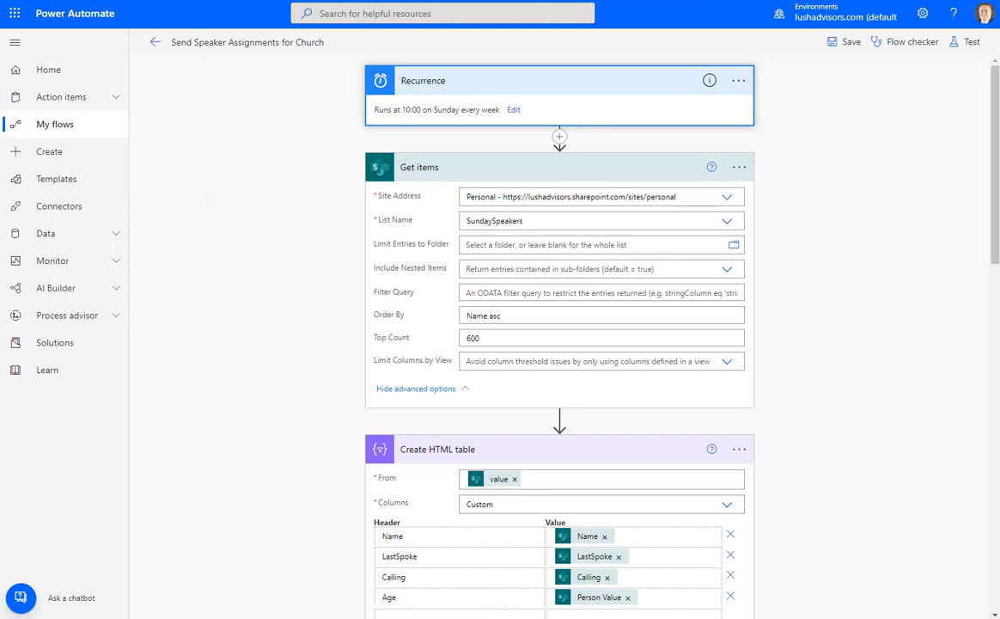
key(ctrl+Tab)
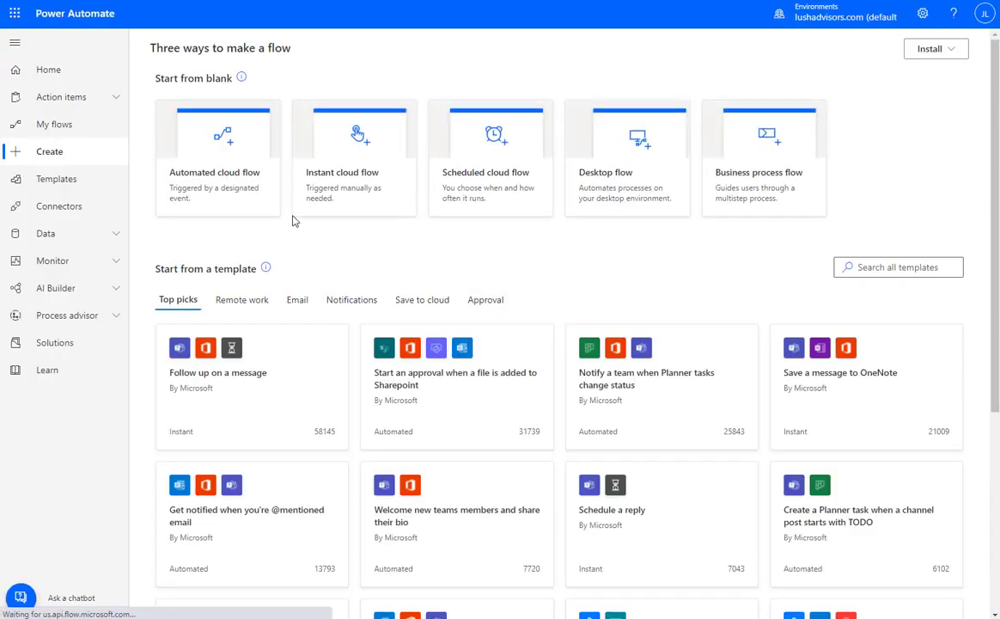
View the start time and repeat interval options for building a scheduled cloud flow
click(513, 212)
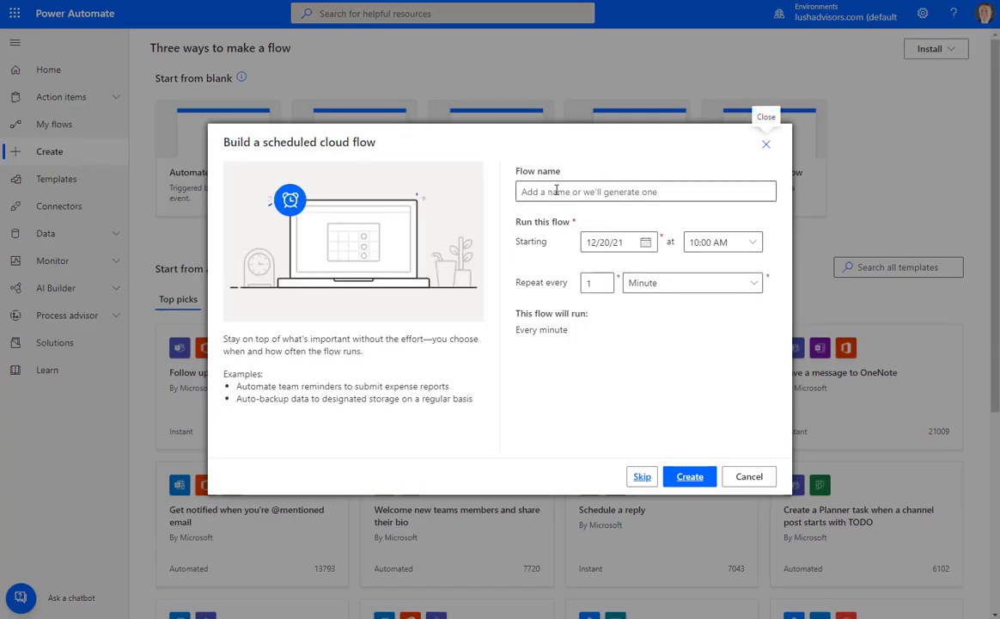
click(766, 144)
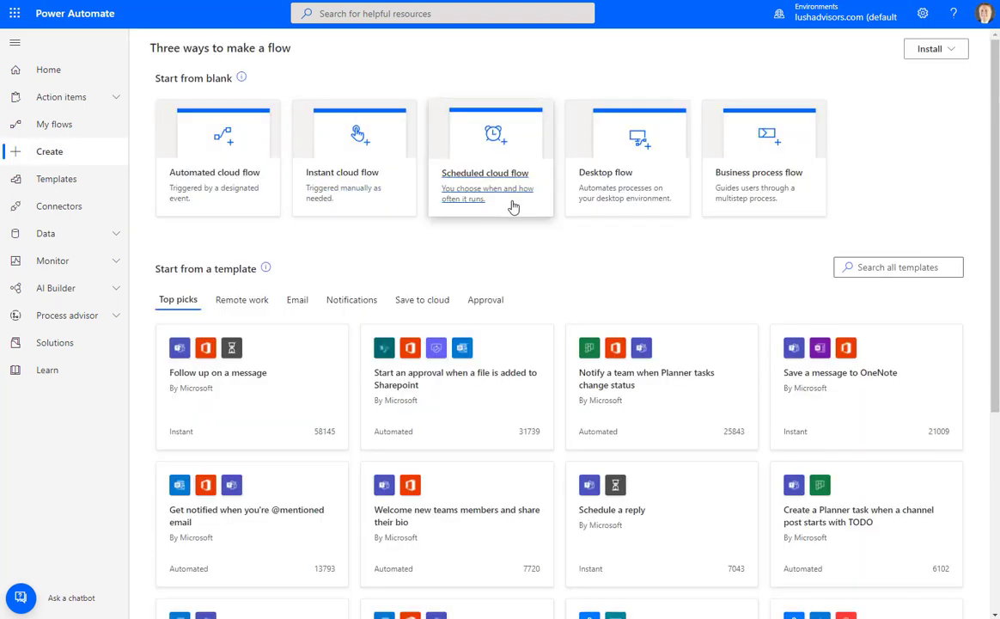
click(513, 207)
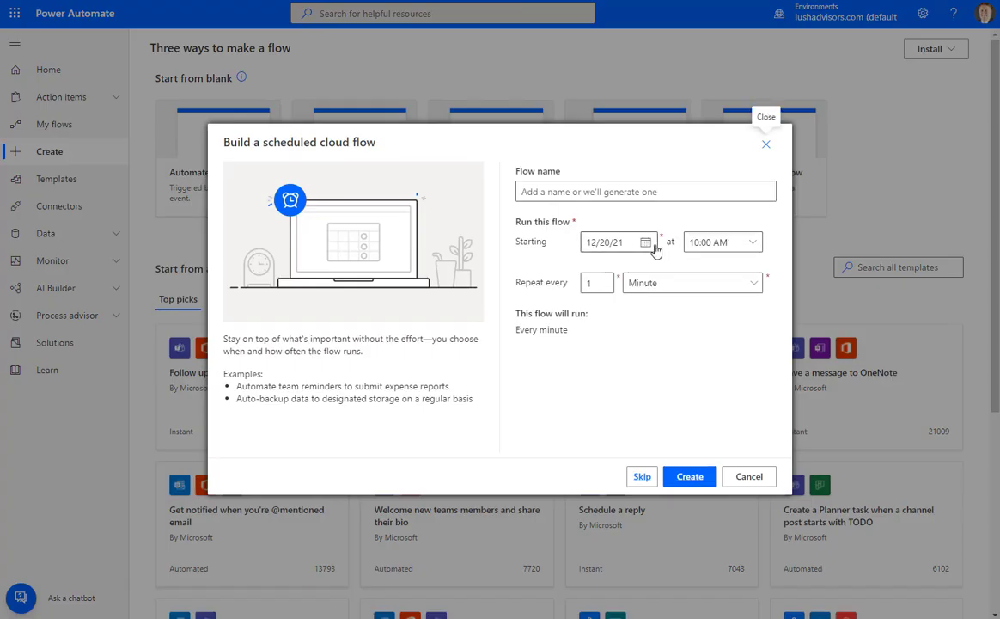
click(663, 285)
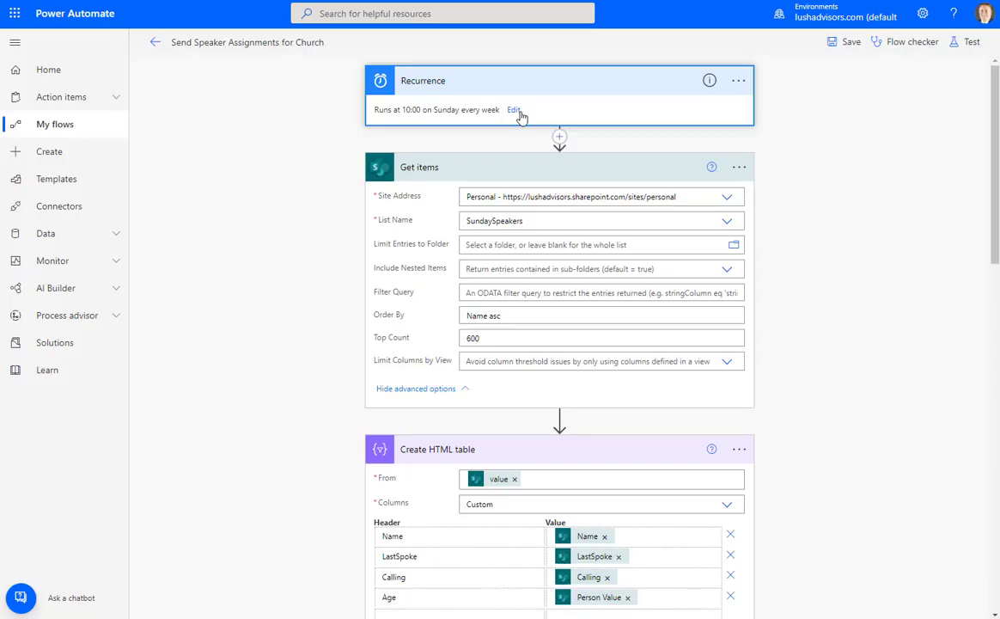
Return to the Send Speaker Assignments for Church flow, review the Recurrence trigger's advanced schedule options including the days list, and collapse the trigger
click(514, 112)
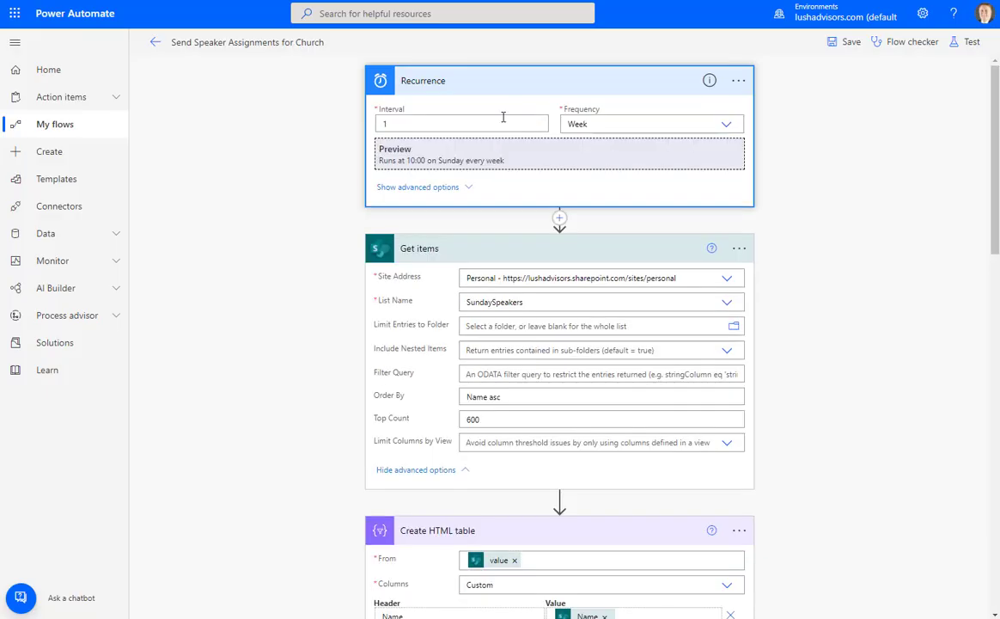
click(438, 188)
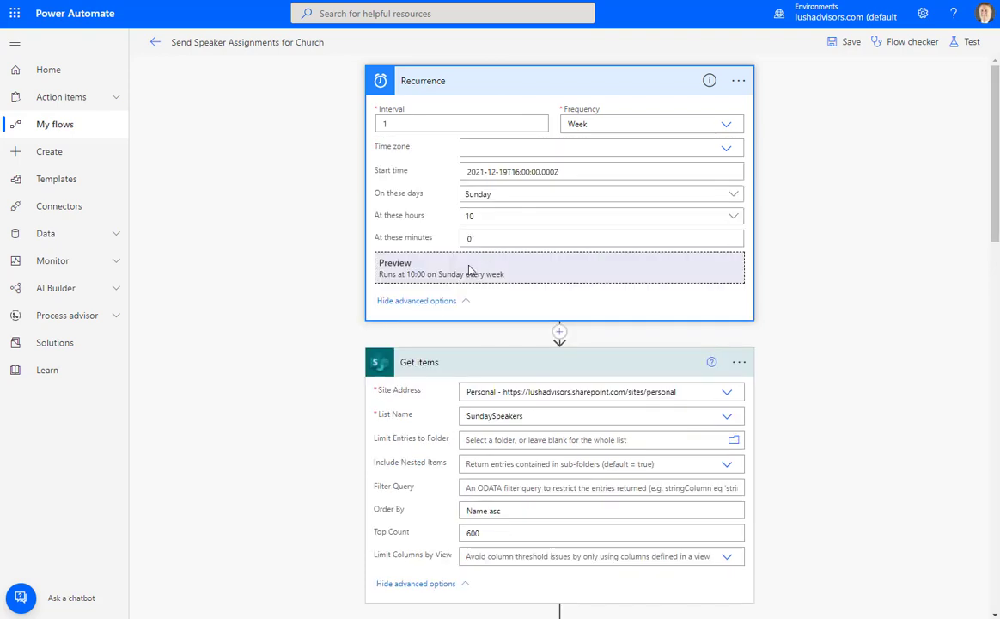
click(546, 197)
click(547, 197)
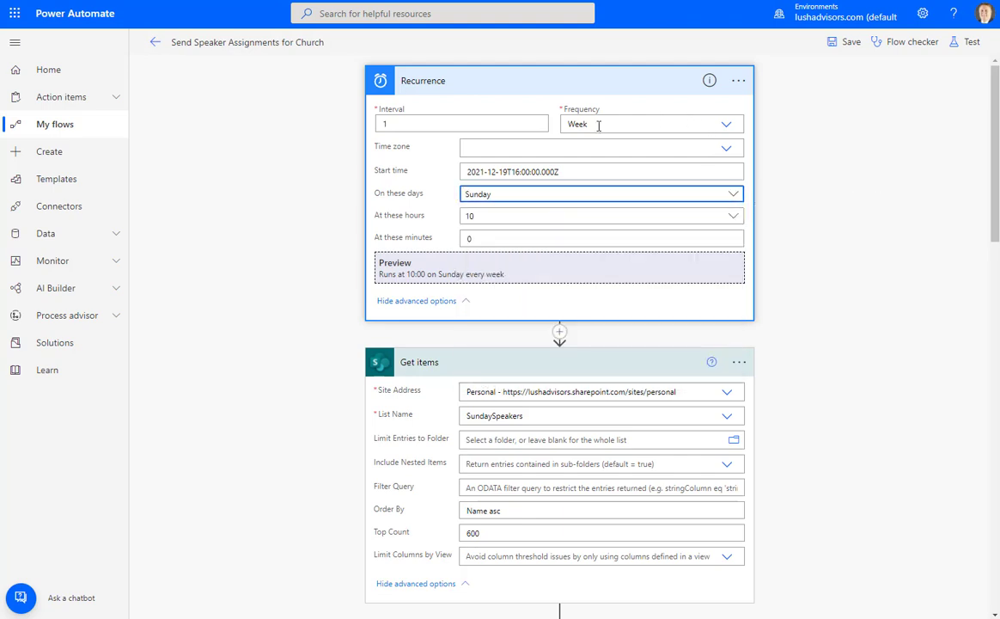
click(526, 86)
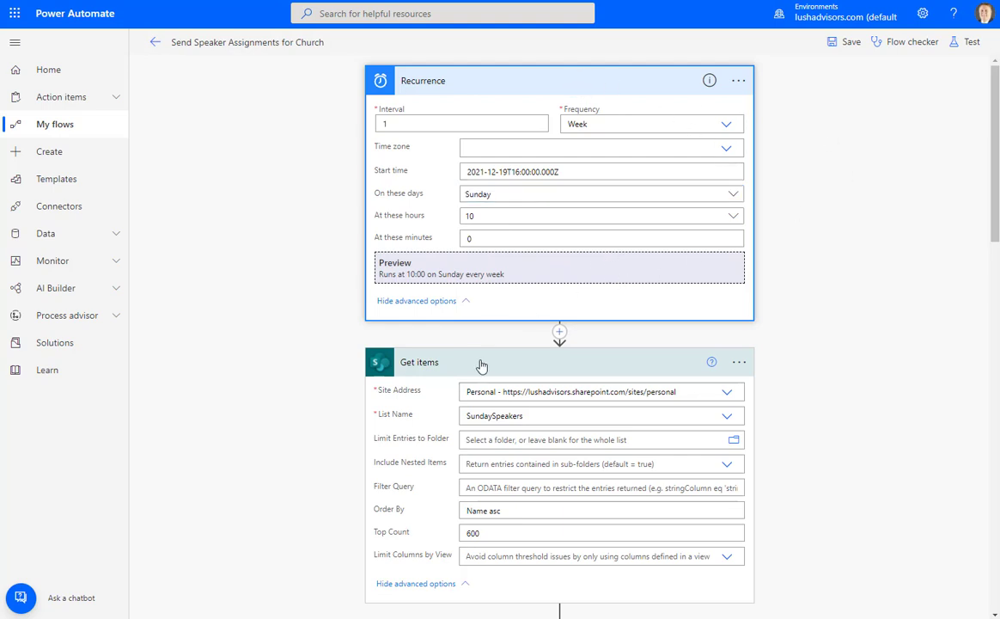
click(542, 86)
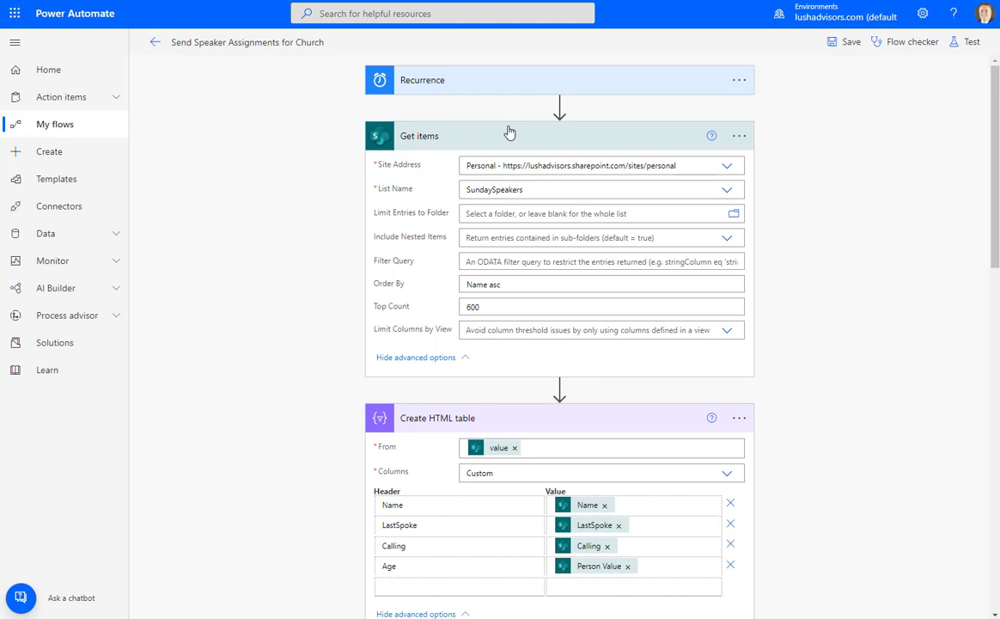
Look through the available site addresses and list names in Get items without changing the selections
click(728, 169)
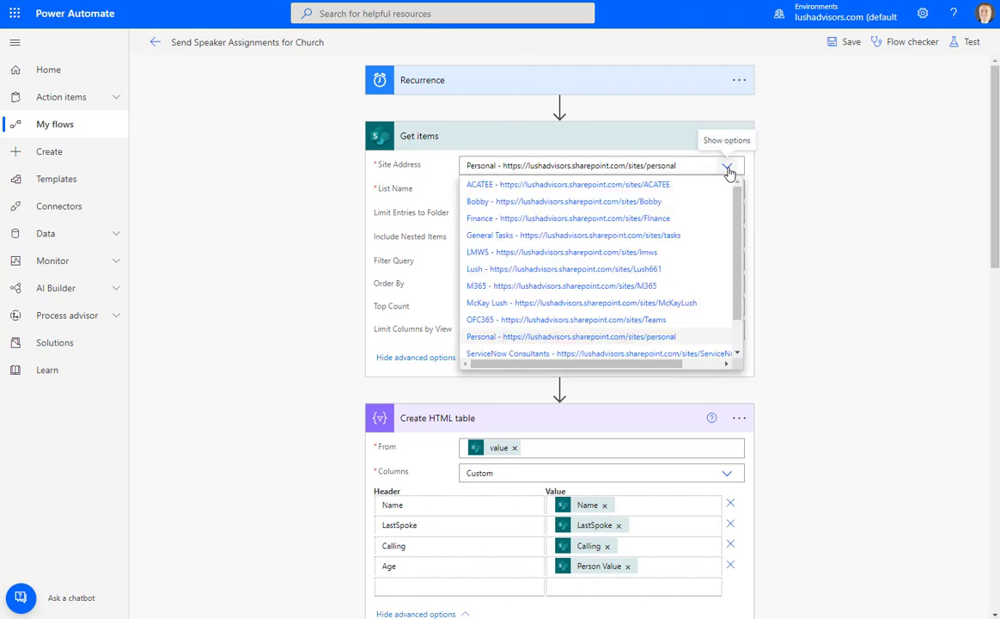
click(728, 168)
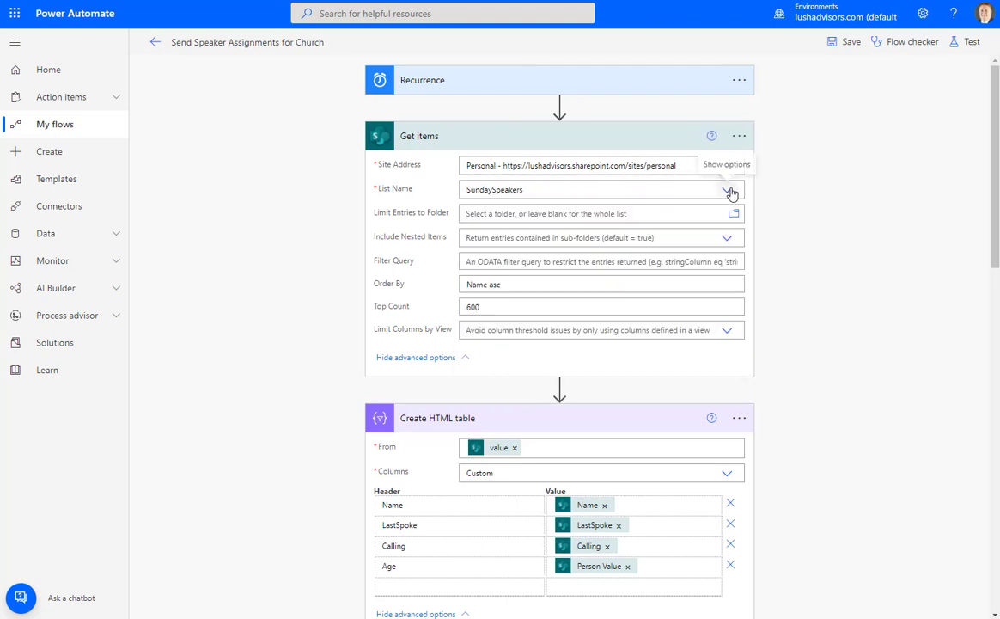
click(731, 192)
click(731, 192)
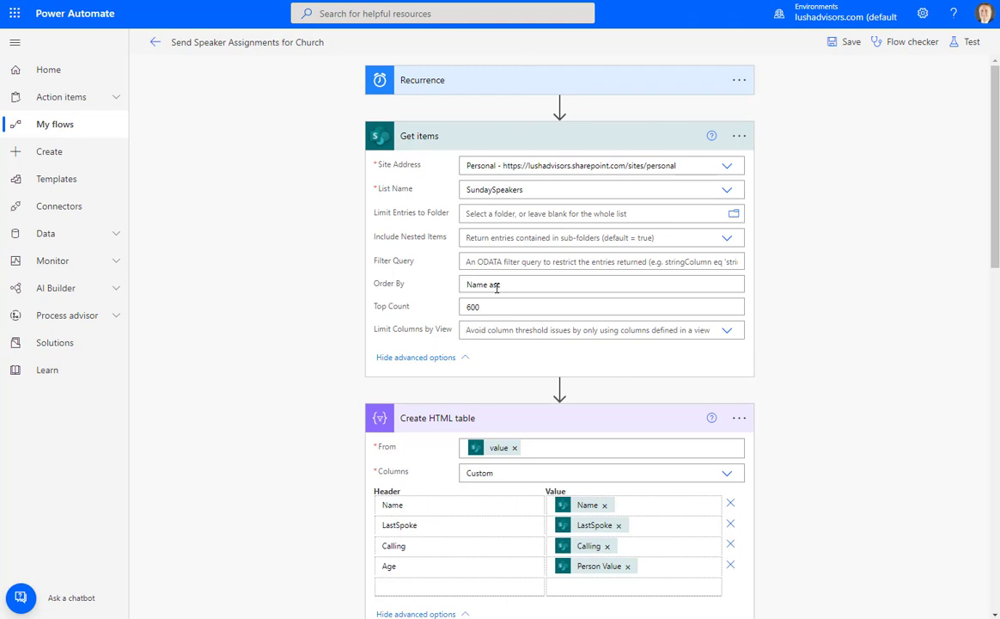
Try Name desc as the Order By value in Get items and restore it to Name asc
click(524, 285)
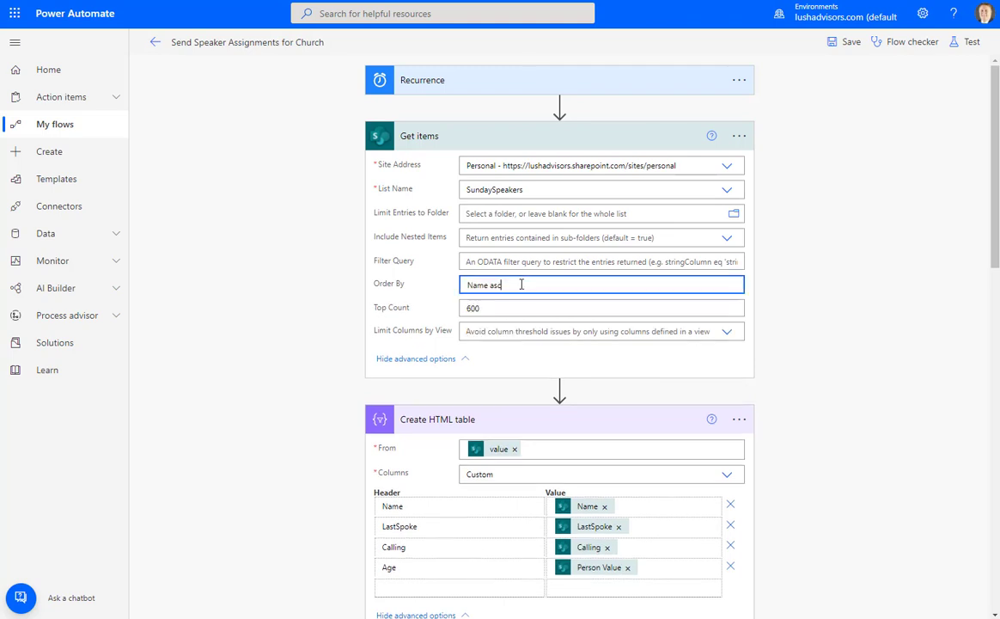
key(BackSpace)
key(BackSpace)
key(BackSpace)
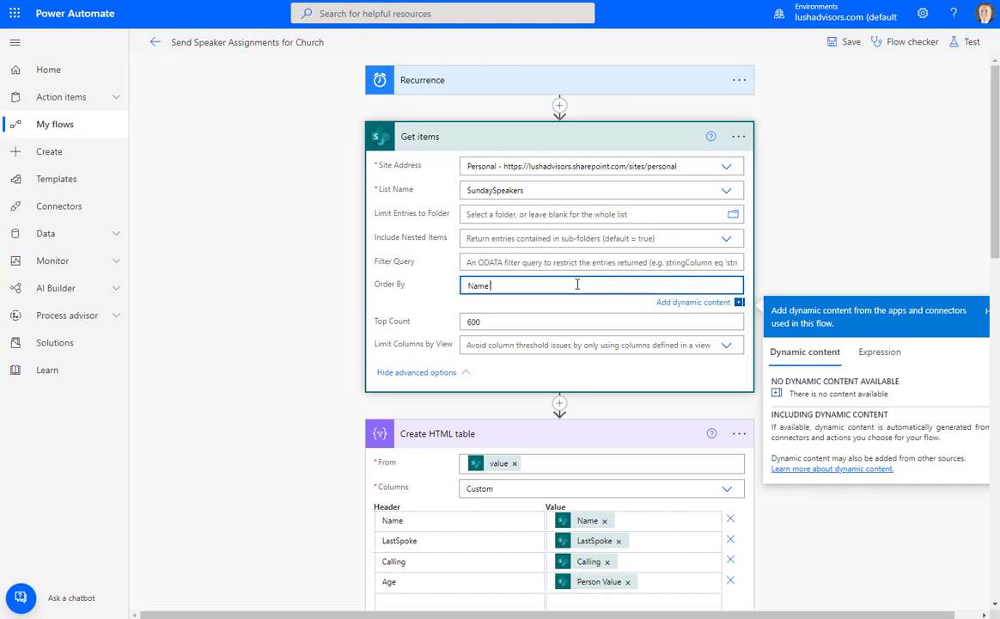
text(desc)
key(BackSpace)
key(BackSpace)
key(BackSpace)
key(BackSpace)
text(asc)
double_click(797, 221)
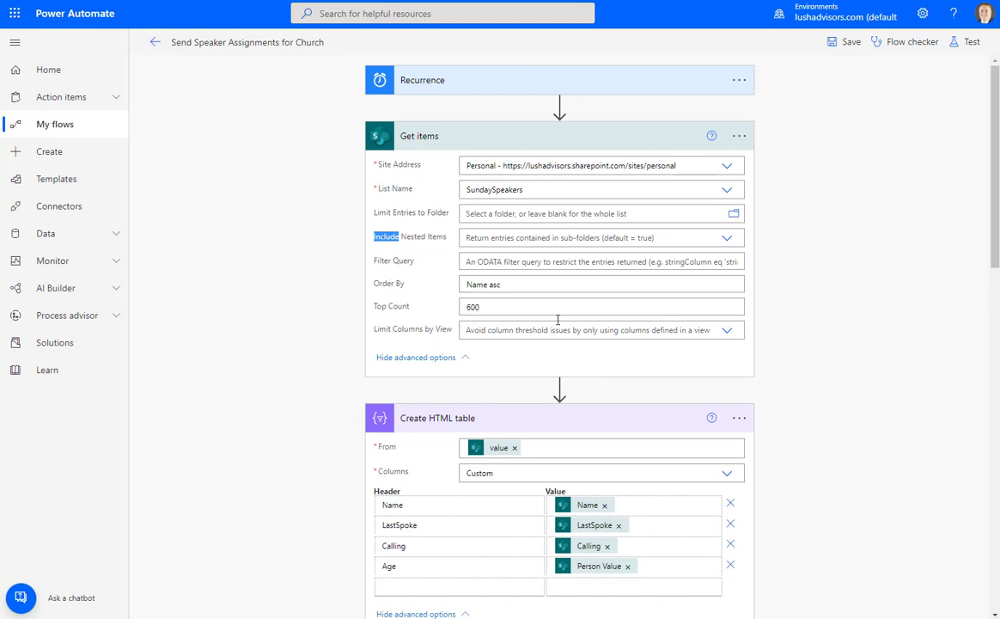
Examine the Order By setting of Get items in the Send Meeting Notes for Church flow
click(819, 273)
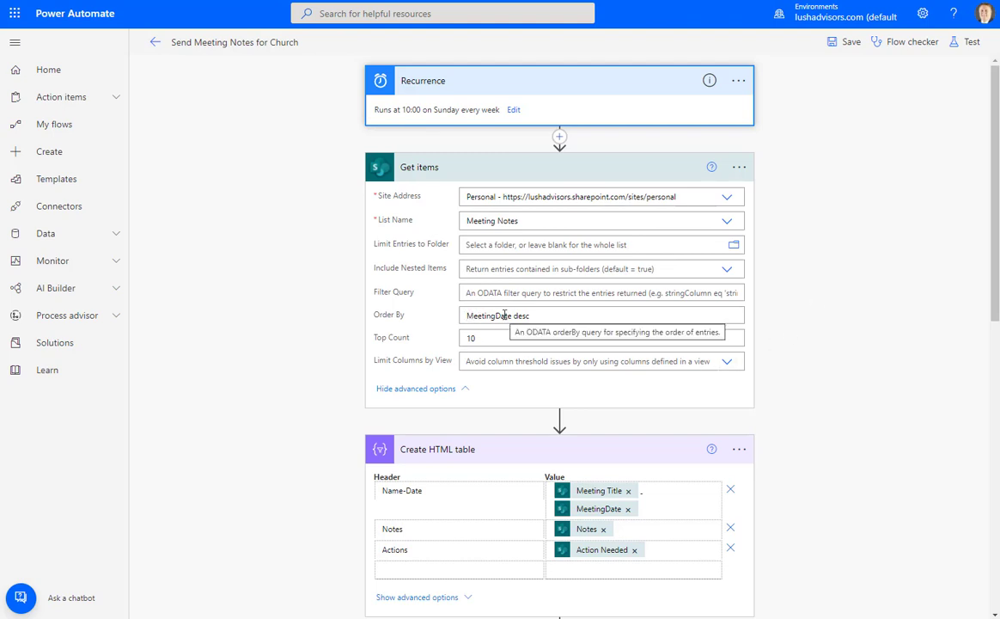
click(505, 315)
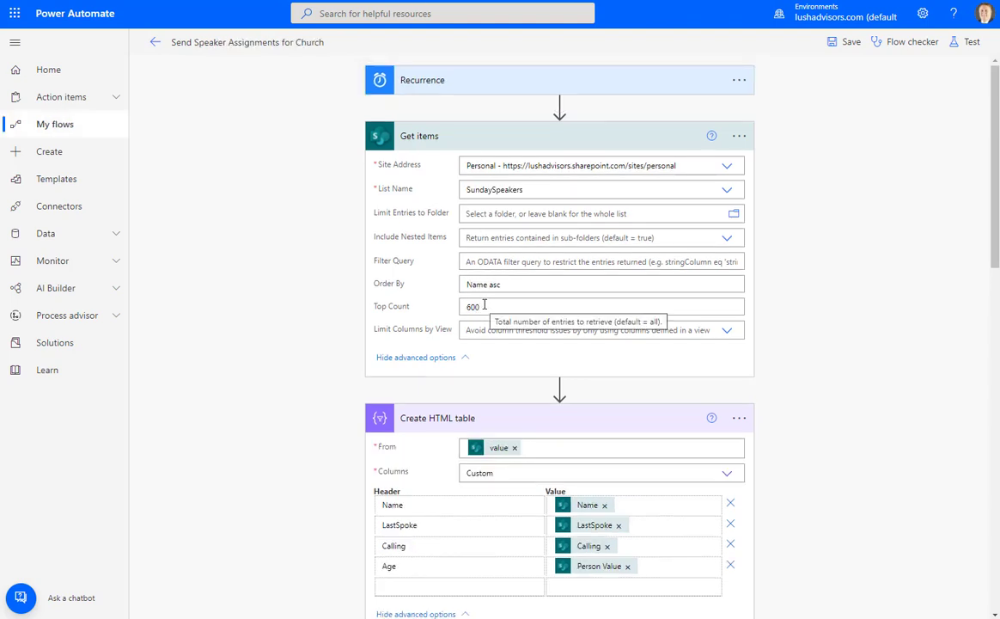
Start adding an action between Get items and Create HTML table in the speaker flow, and browse the operations found for "create an HTML"
scroll(844, 362, down, 4)
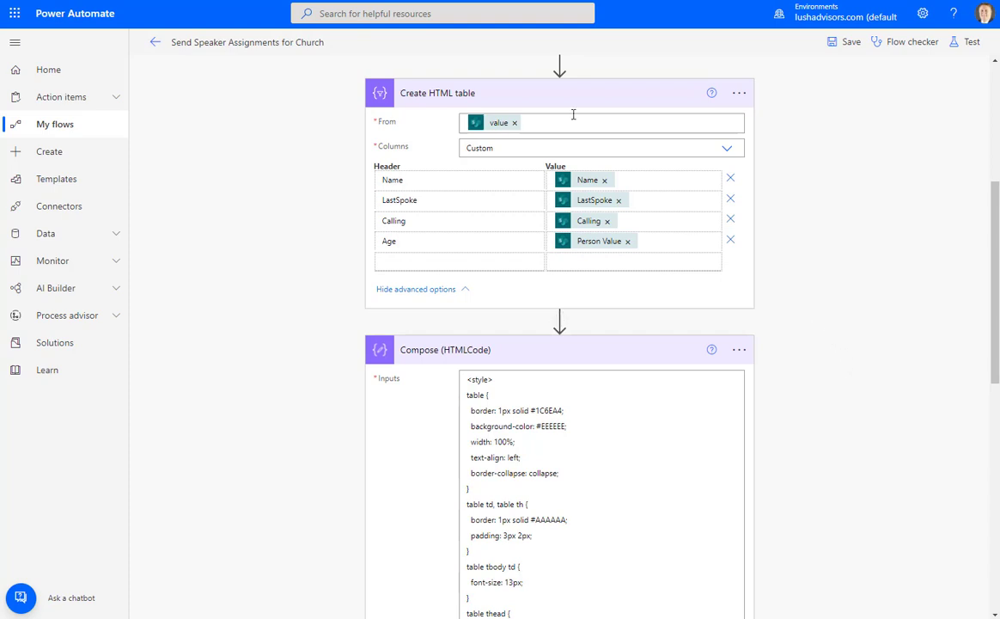
mouse_move(559, 69)
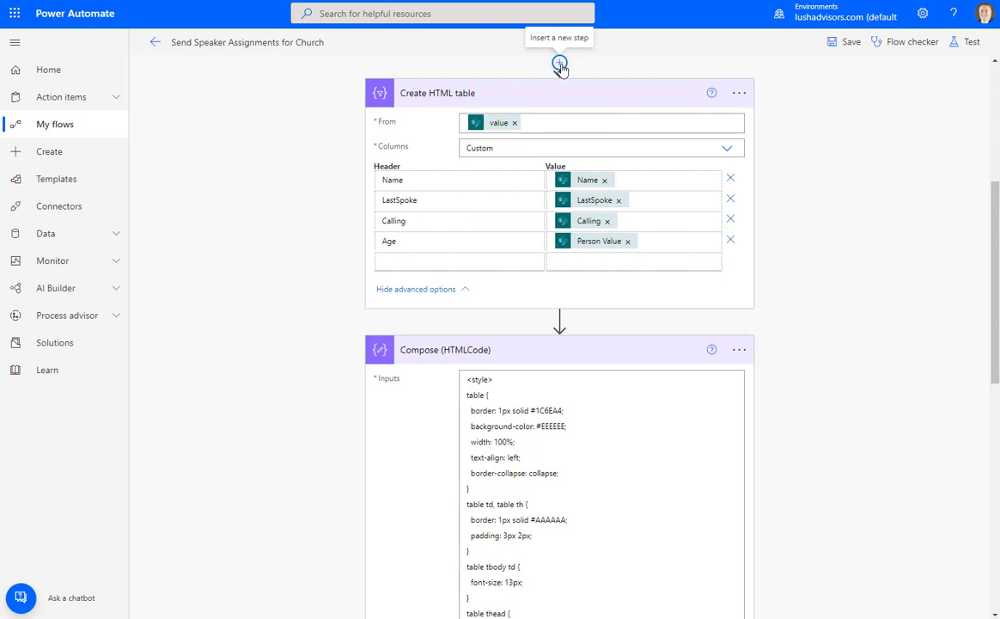
click(560, 65)
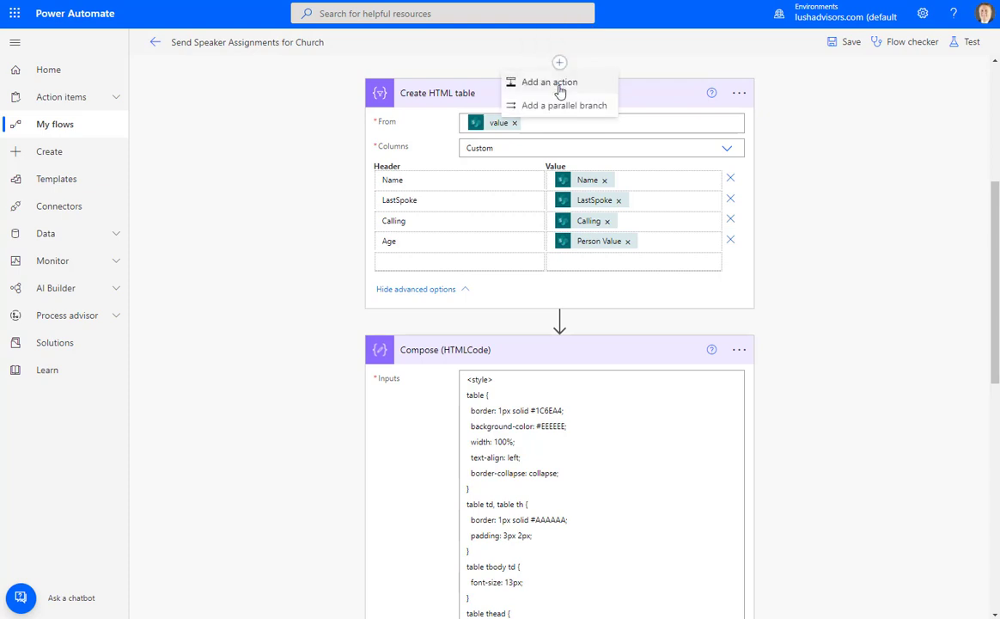
click(550, 83)
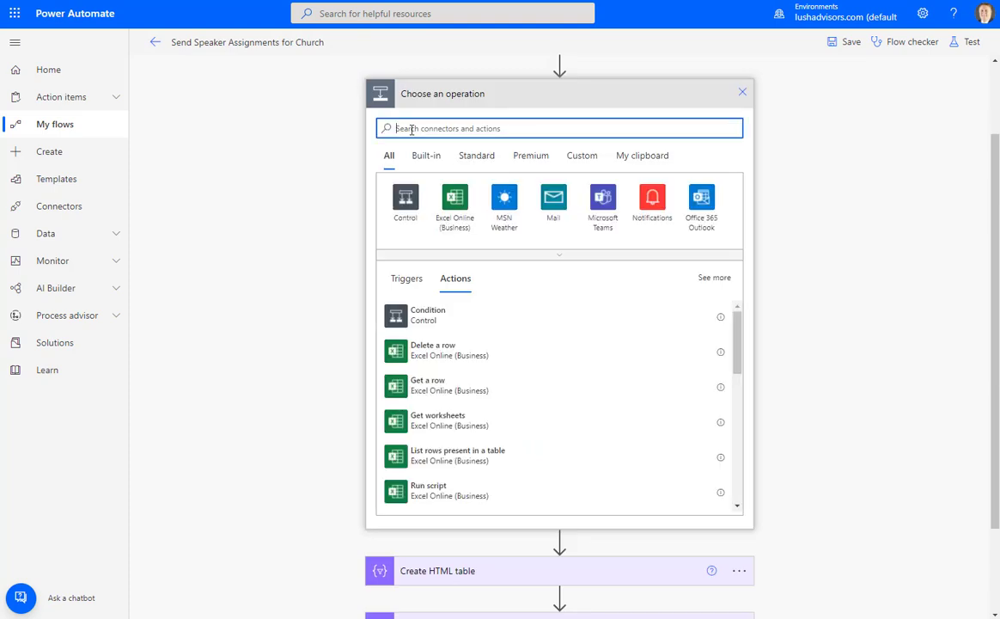
text(create htm)
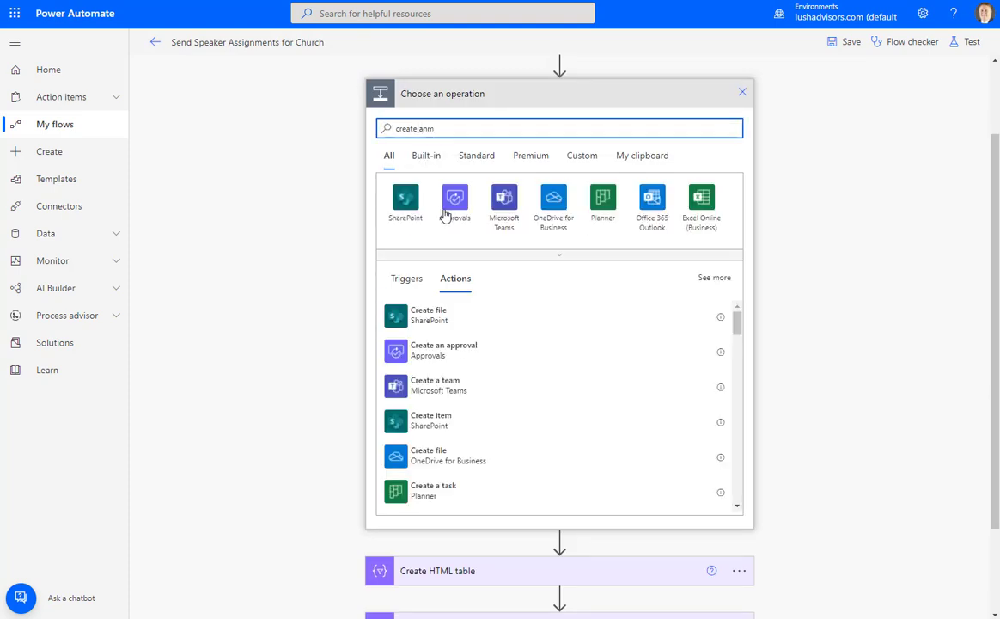
text( HTML)
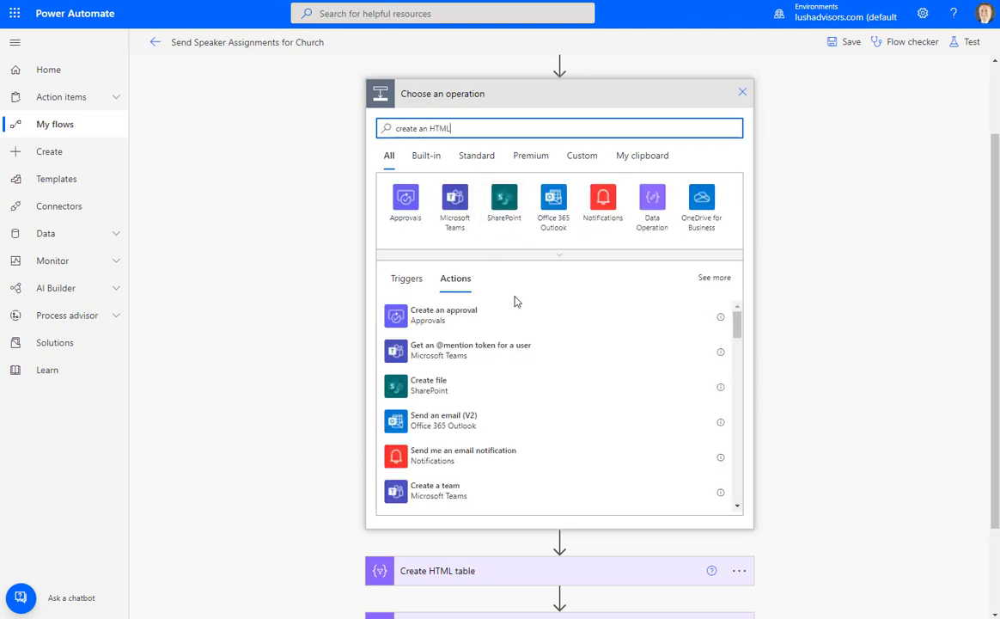
scroll(515, 299, down, 2)
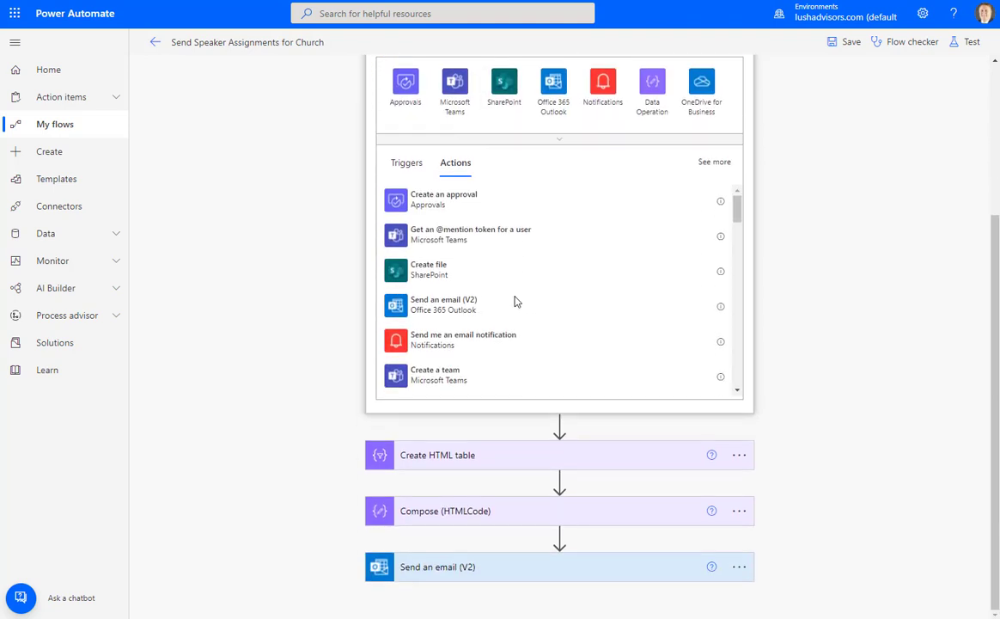
scroll(482, 368, down, 8)
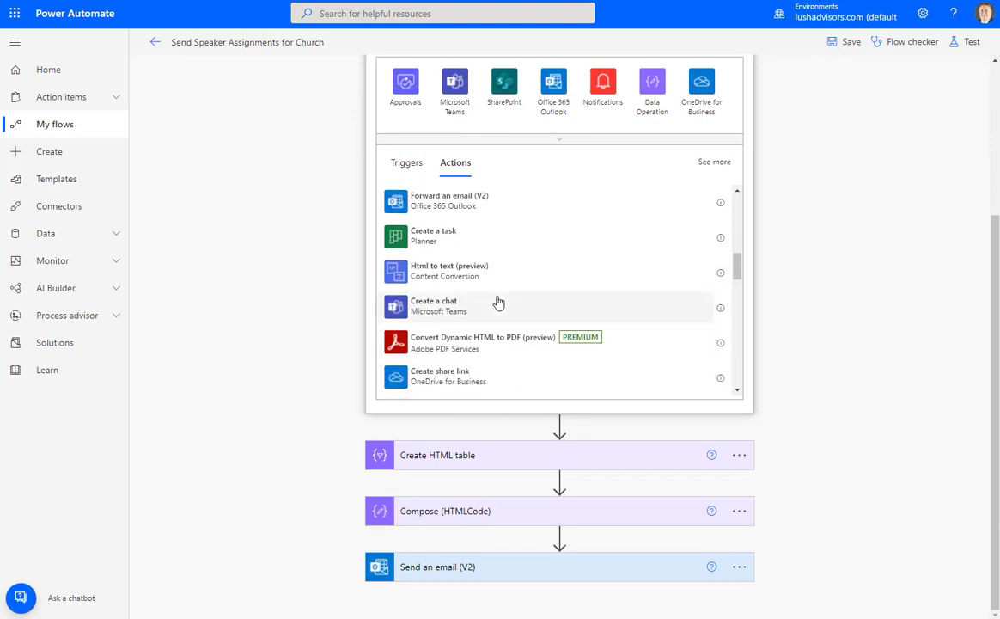
scroll(491, 313, down, 4)
scroll(492, 313, down, 10)
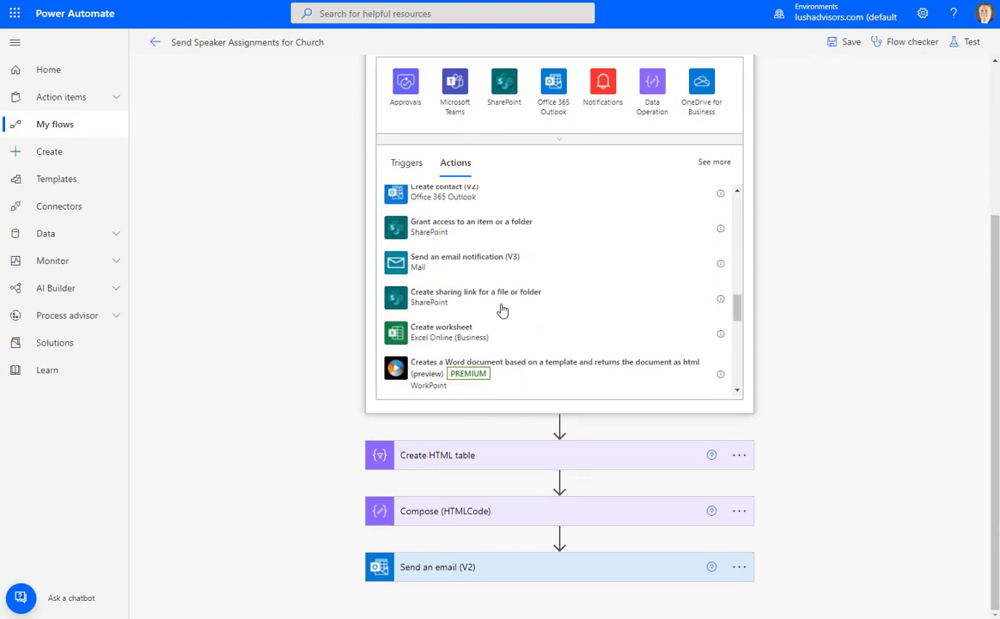
scroll(503, 310, down, 6)
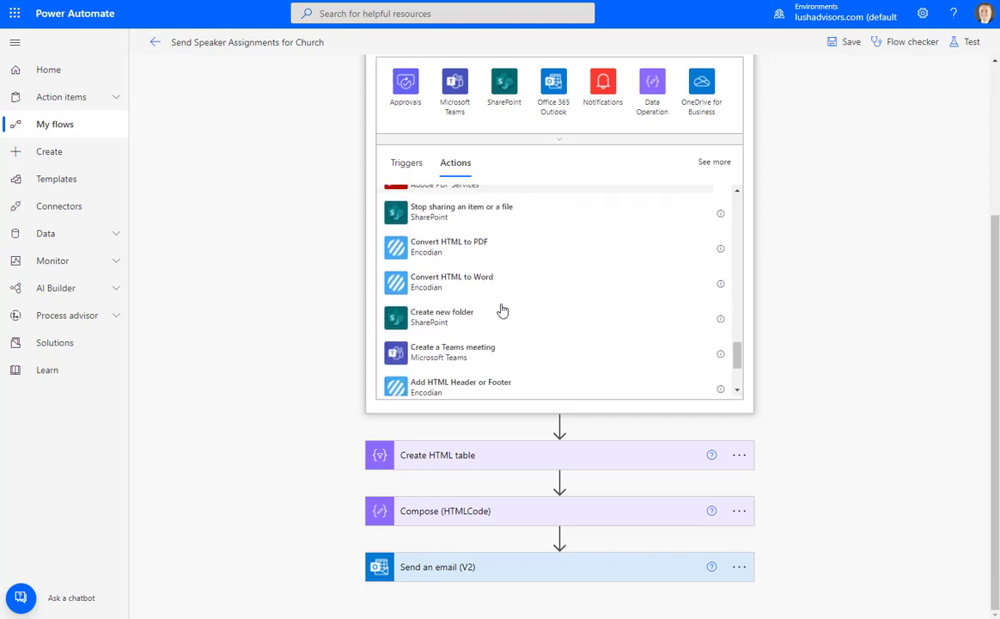
scroll(503, 249, up, 20)
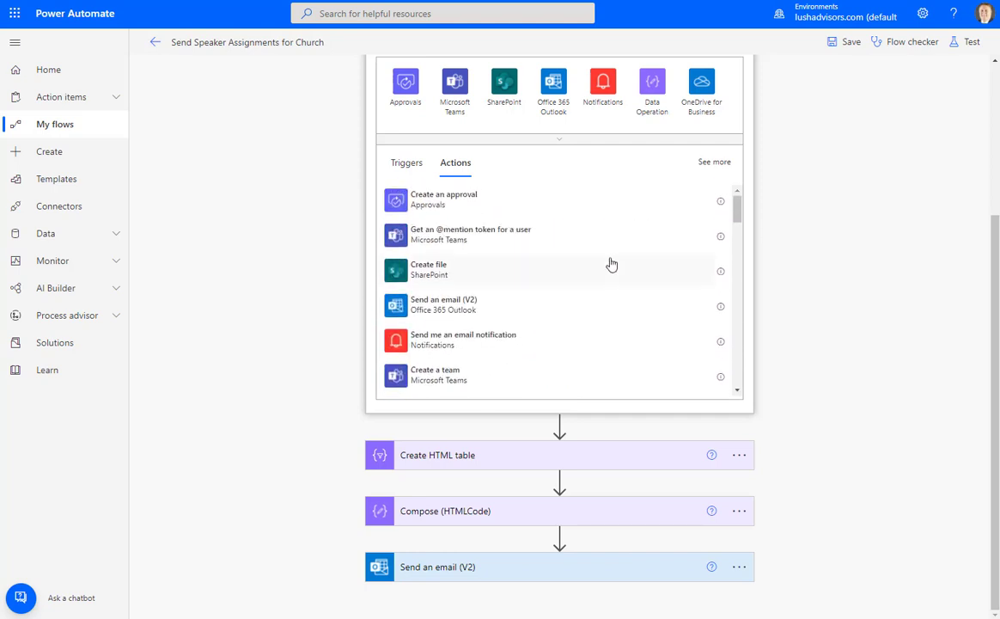
scroll(607, 264, up, 3)
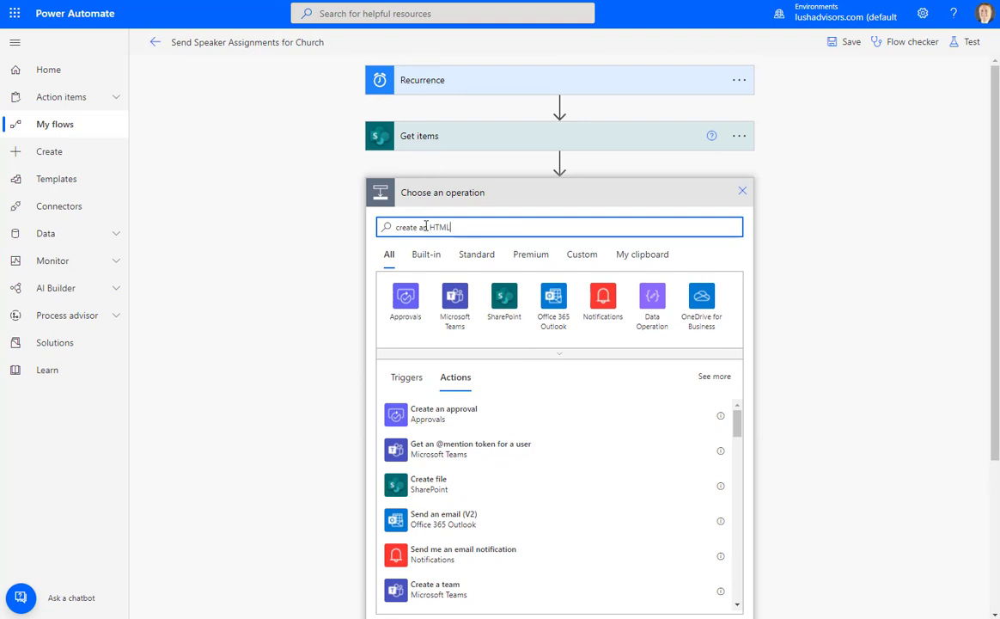
Change the operation search to "create HTML" and discard the new action
key(BackSpace)
key(BackSpace)
key(BackSpace)
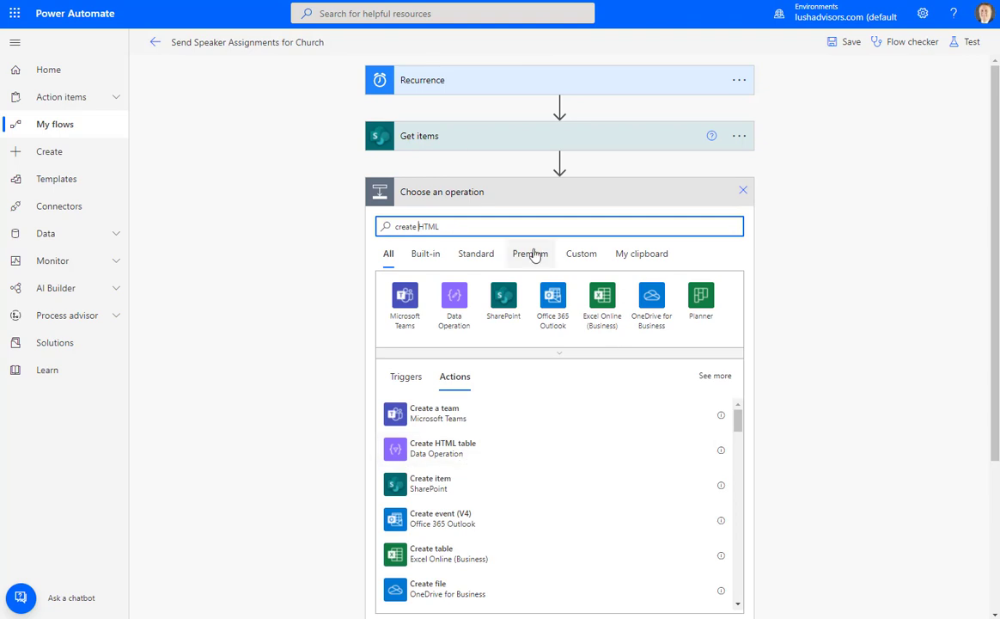
click(743, 190)
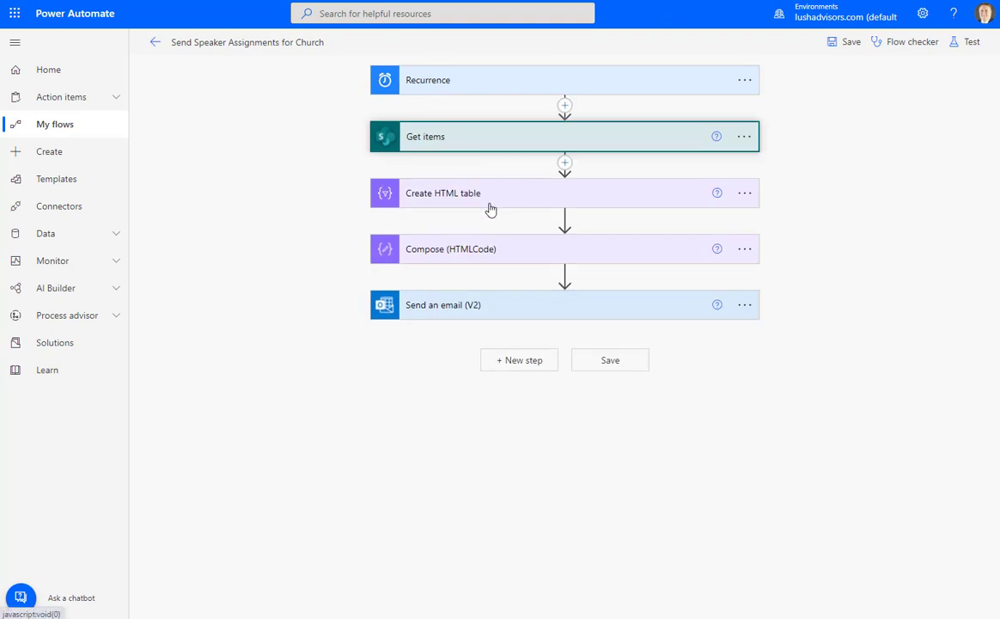
Expand the existing Create HTML table action to show its source and custom columns
click(494, 201)
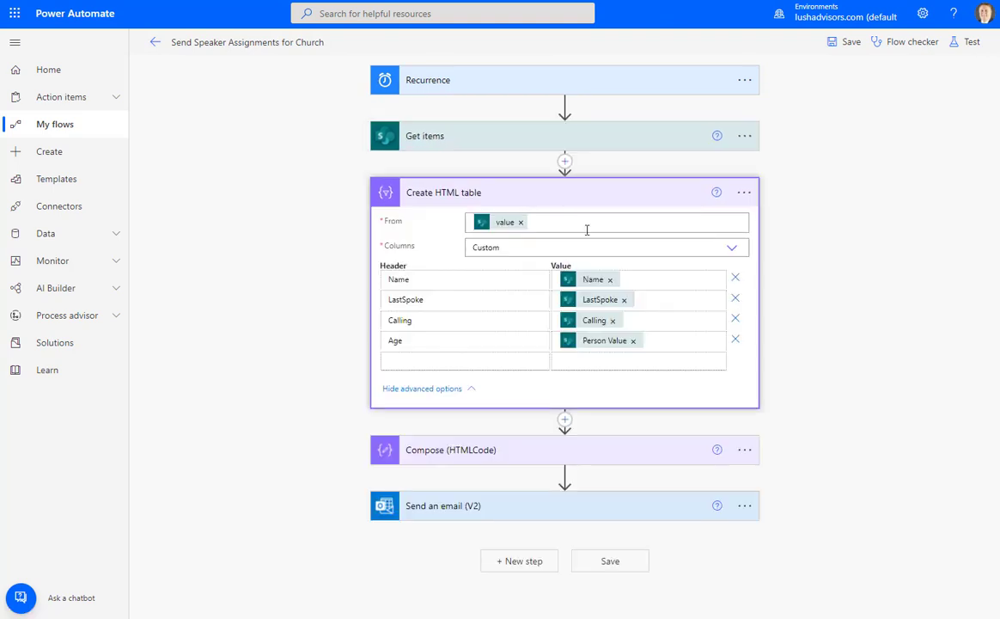
Examine the dynamic content available for the Create HTML table source and the choices for its Columns setting
click(514, 223)
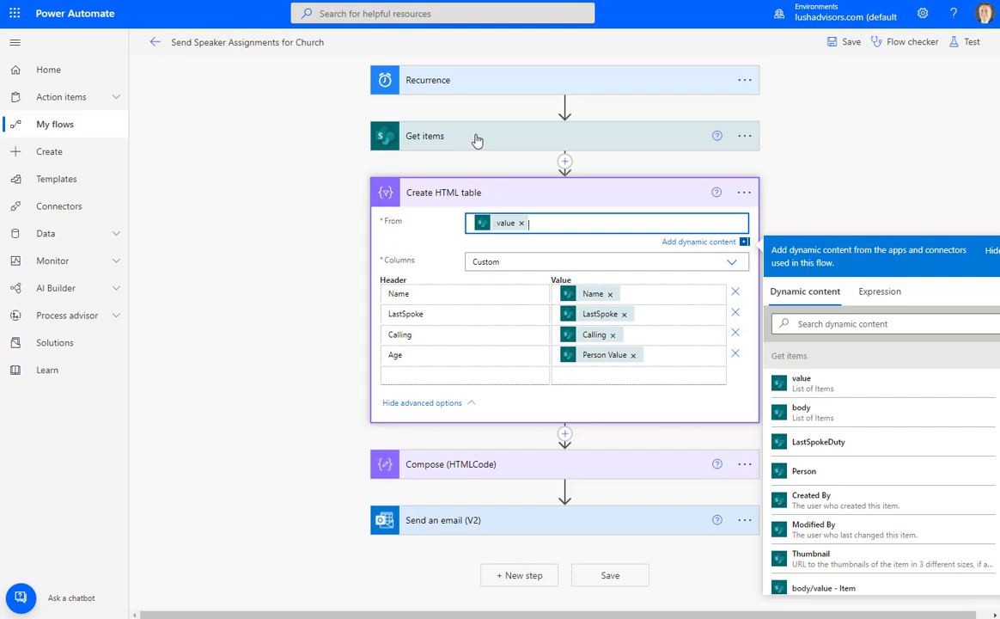
scroll(845, 417, down, 3)
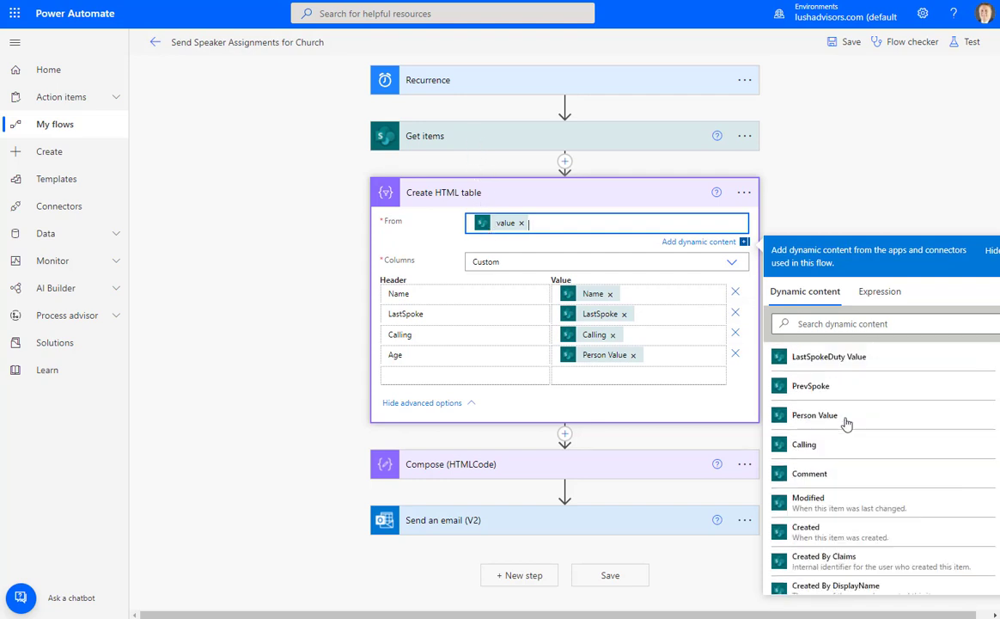
scroll(847, 423, down, 3)
scroll(847, 422, up, 10)
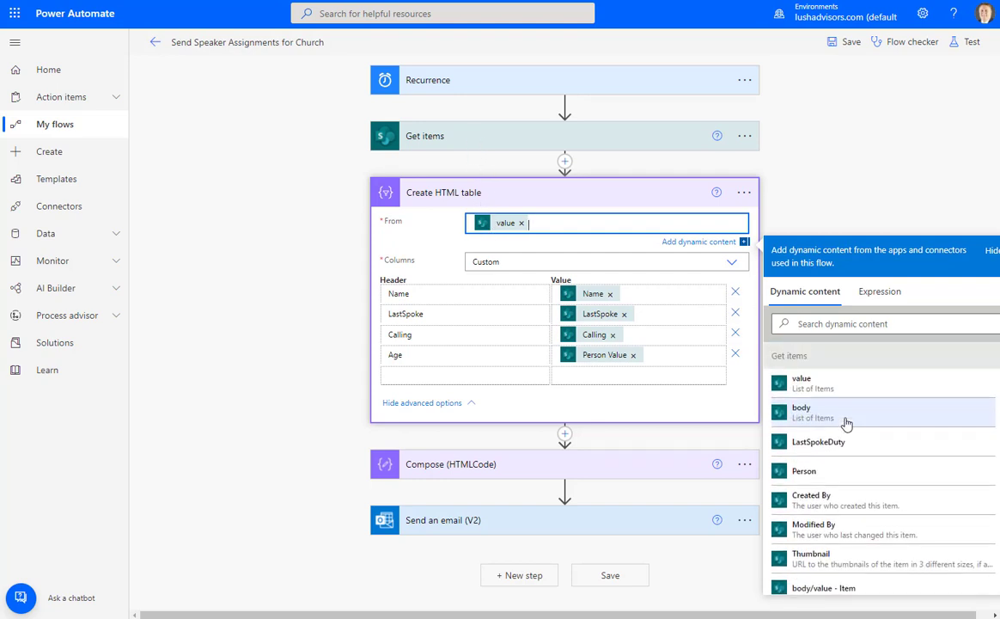
click(517, 262)
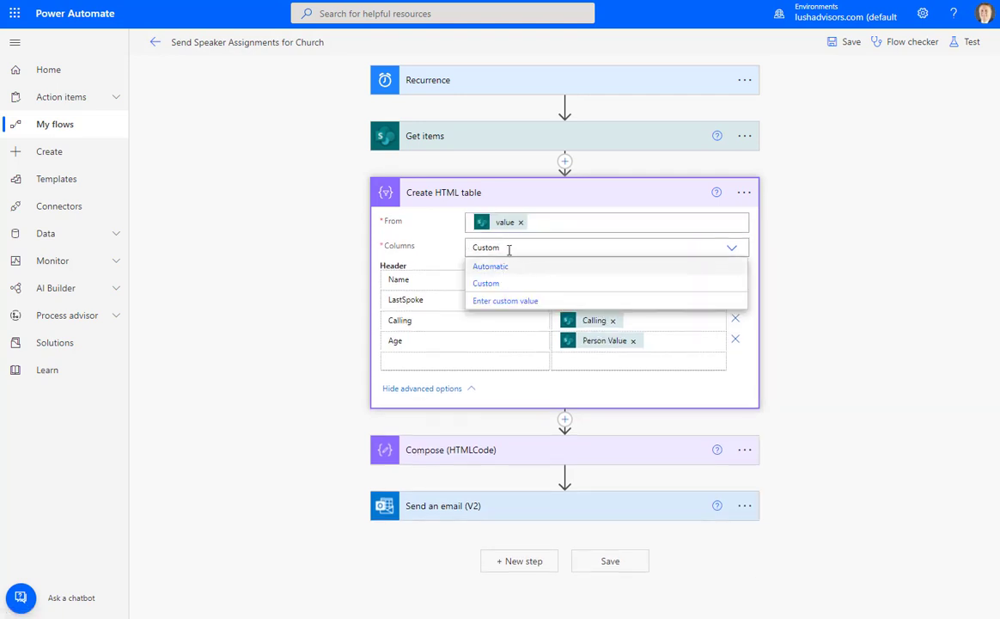
click(404, 228)
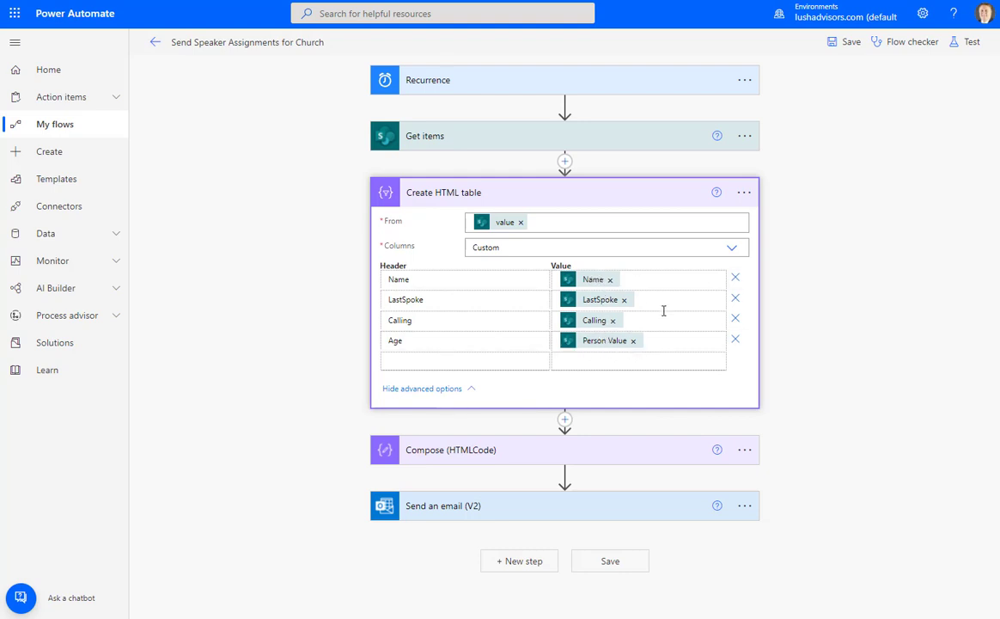
Browse the dynamic content available for the Age column's value, and collapse the Create HTML table action
click(663, 339)
scroll(816, 524, down, 3)
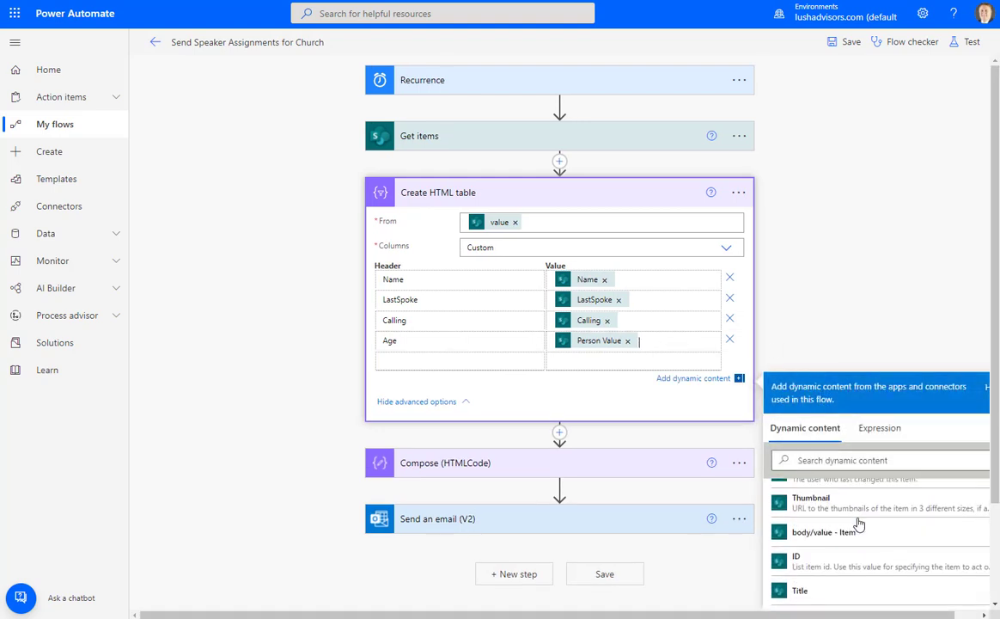
scroll(885, 343, down, 2)
scroll(822, 431, down, 5)
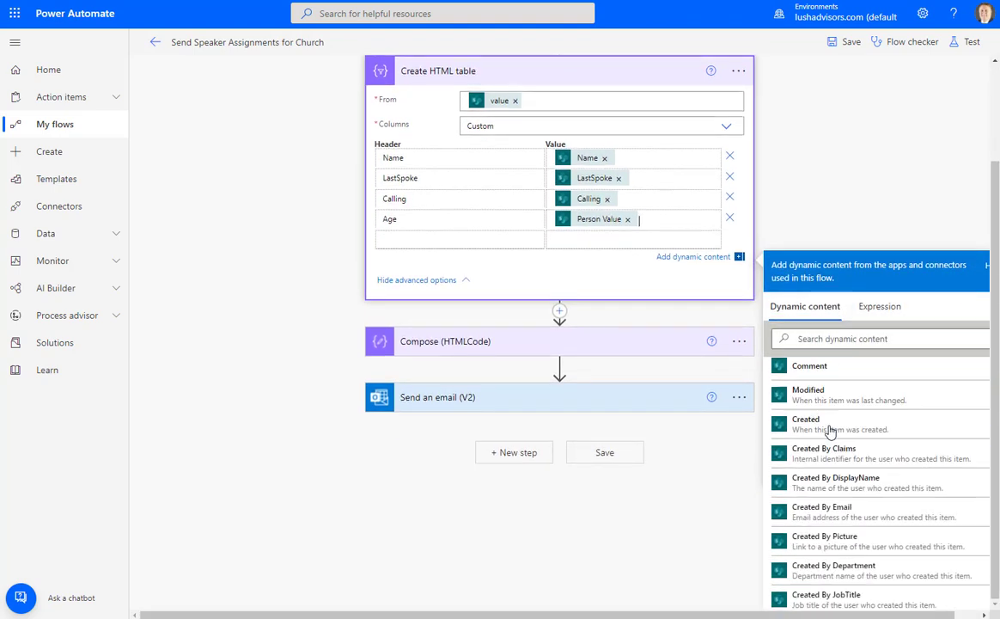
scroll(831, 433, up, 4)
click(853, 247)
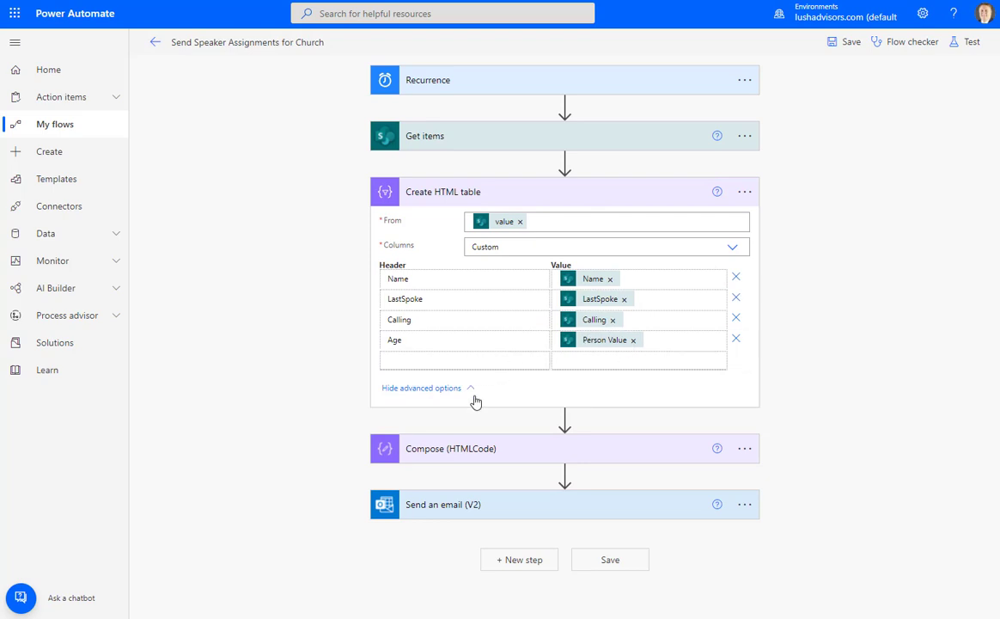
click(583, 199)
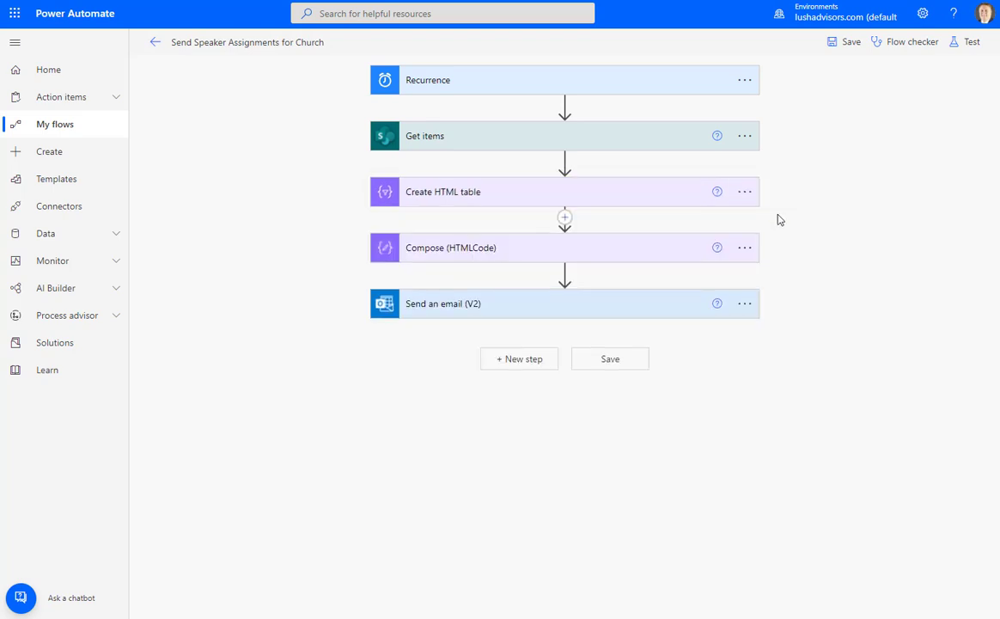
Expand the Compose (HTMLCode) action to examine the CSS that styles the table
click(440, 251)
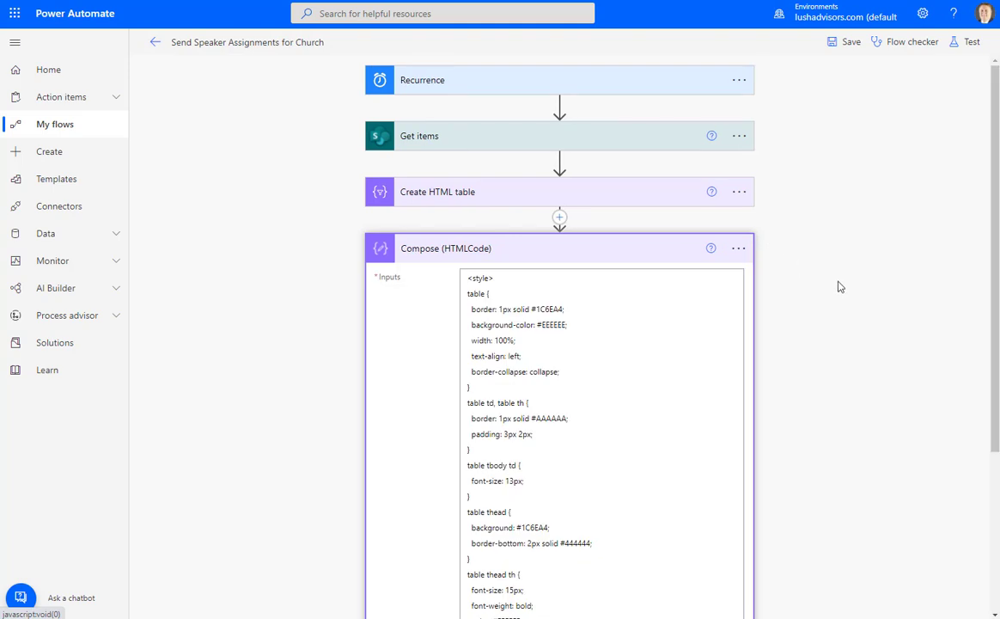
scroll(837, 284, down, 3)
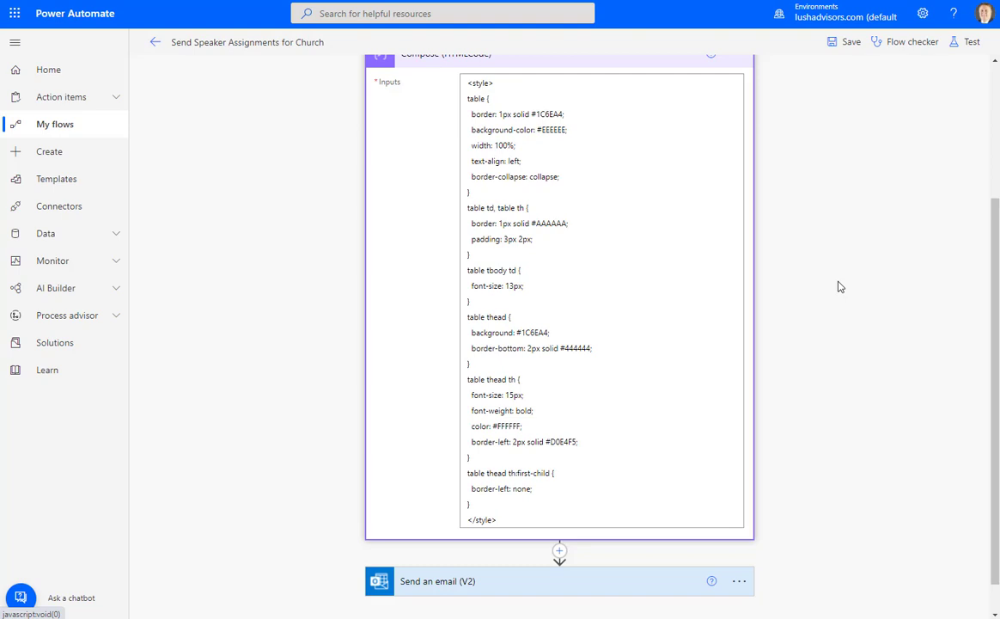
scroll(838, 286, up, 1)
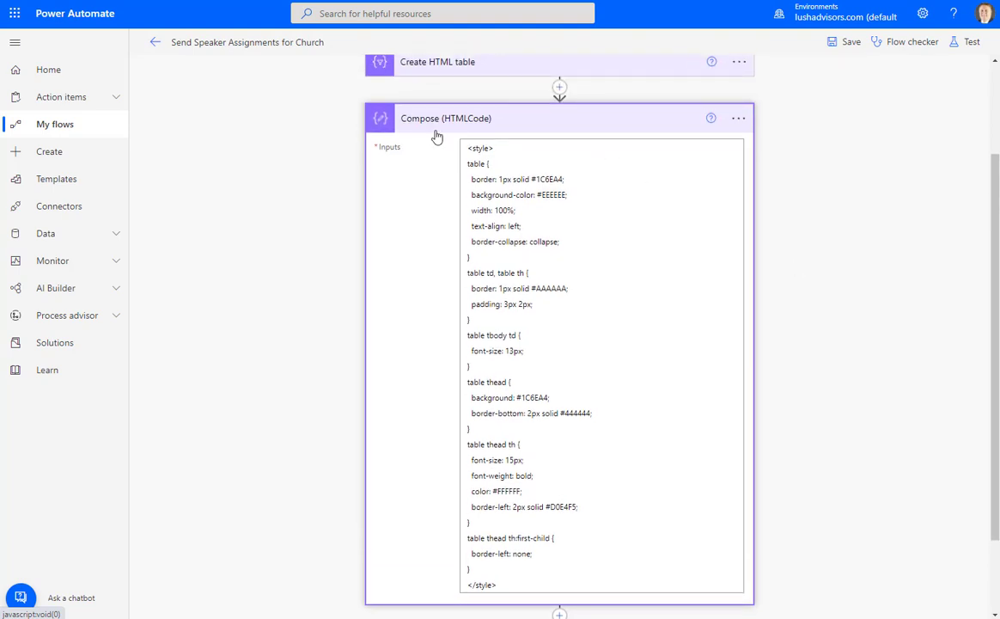
Search the operations for Compose in a new action between Create HTML table and Compose (HTMLCode), and discard the new action
click(560, 88)
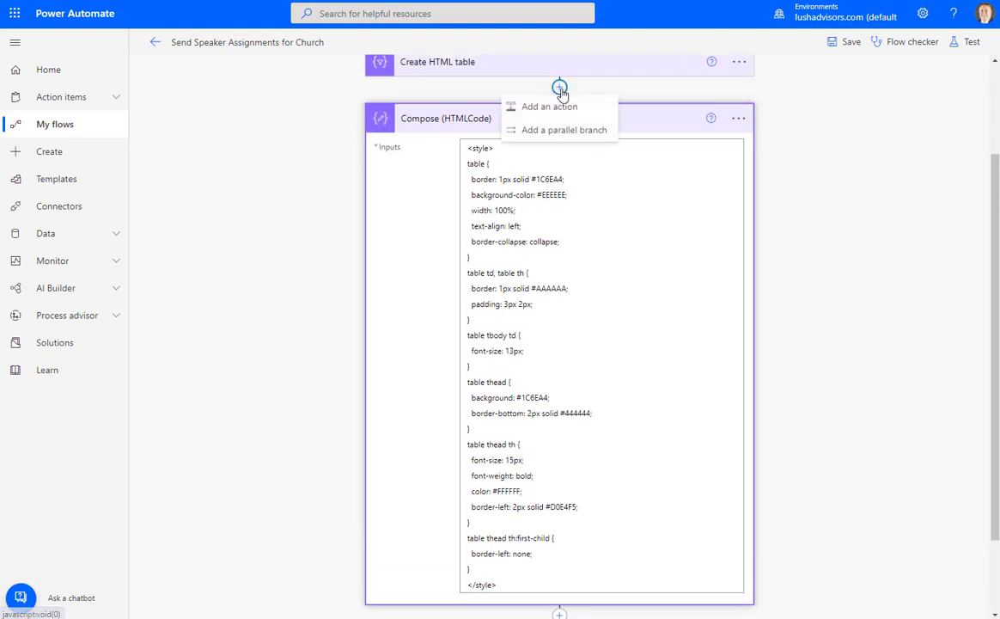
click(533, 104)
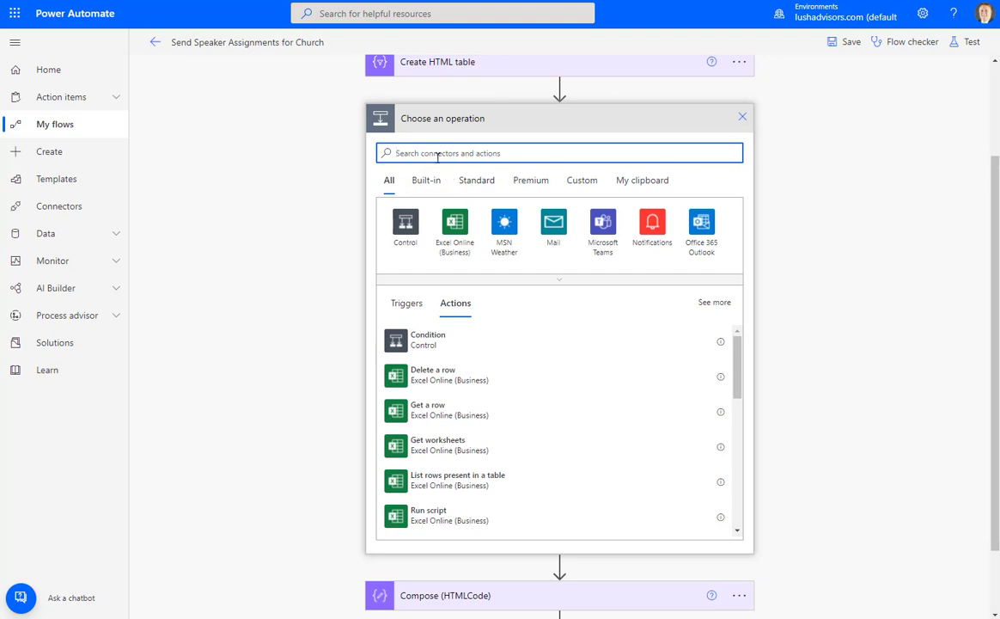
text(Comp)
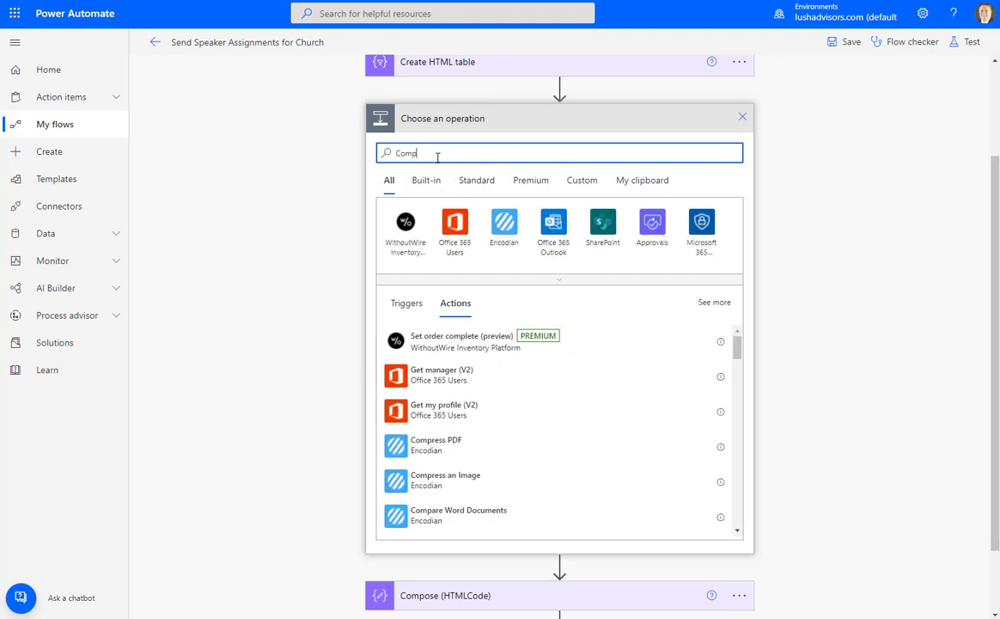
text(ose)
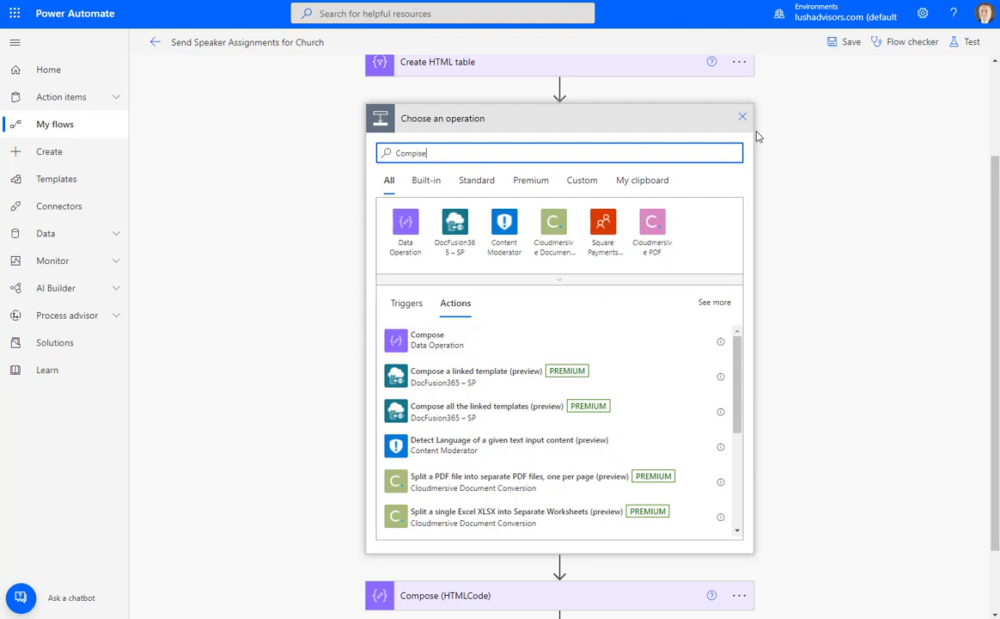
click(738, 118)
Read the Compose (HTMLCode) style code through to its closing style tag, and collapse the action
click(489, 250)
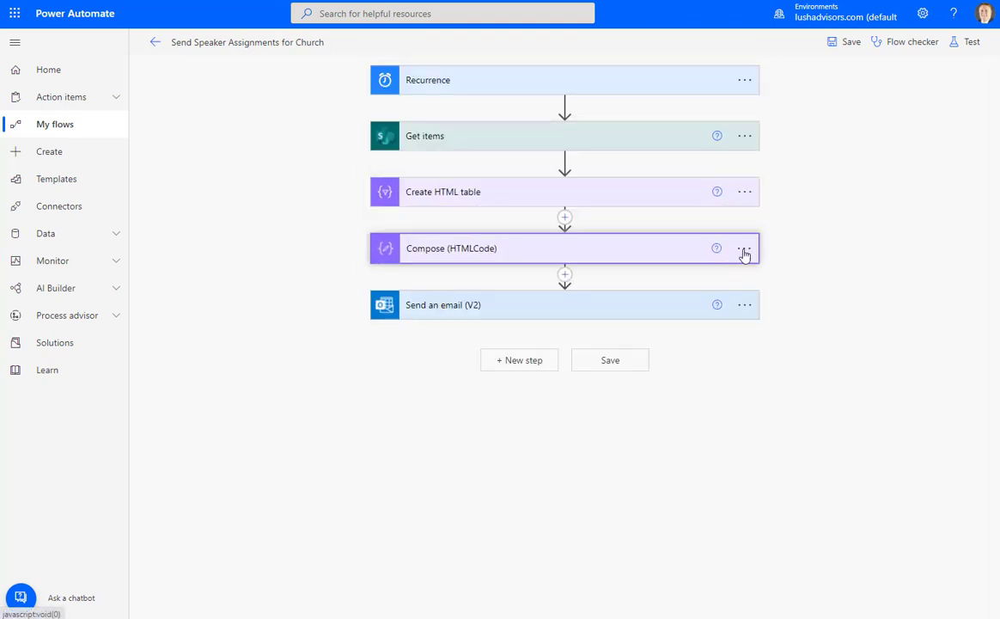
scroll(876, 283, down, 1)
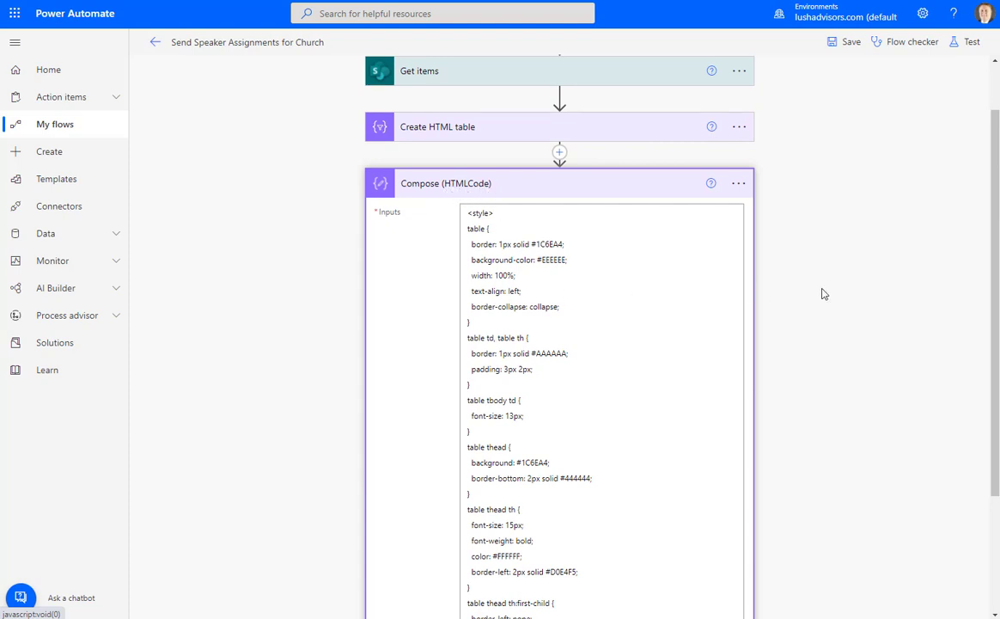
scroll(851, 284, down, 2)
scroll(852, 282, up, 2)
scroll(839, 233, down, 3)
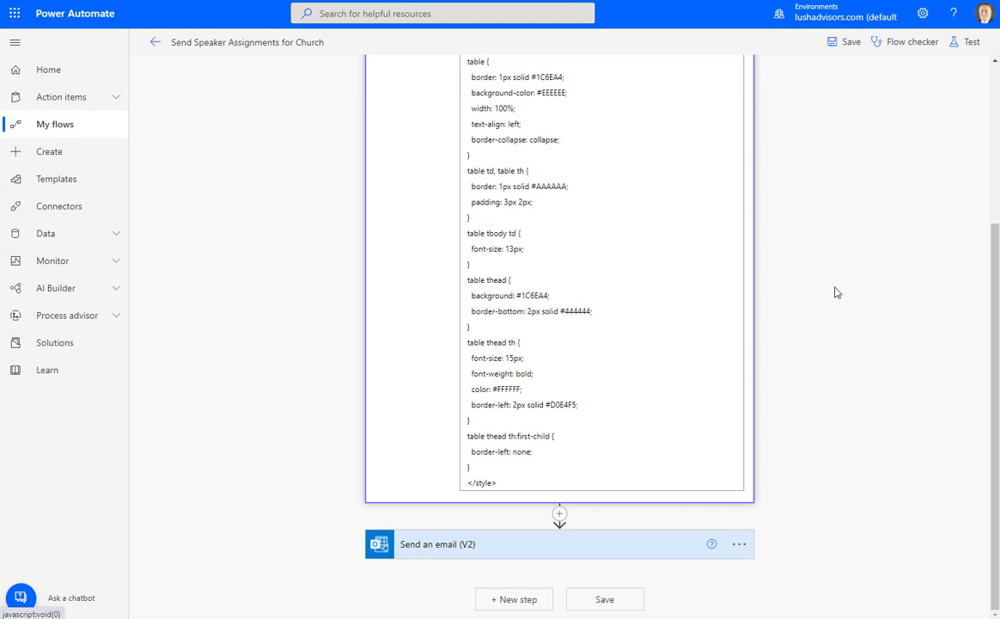
scroll(838, 293, up, 4)
click(518, 249)
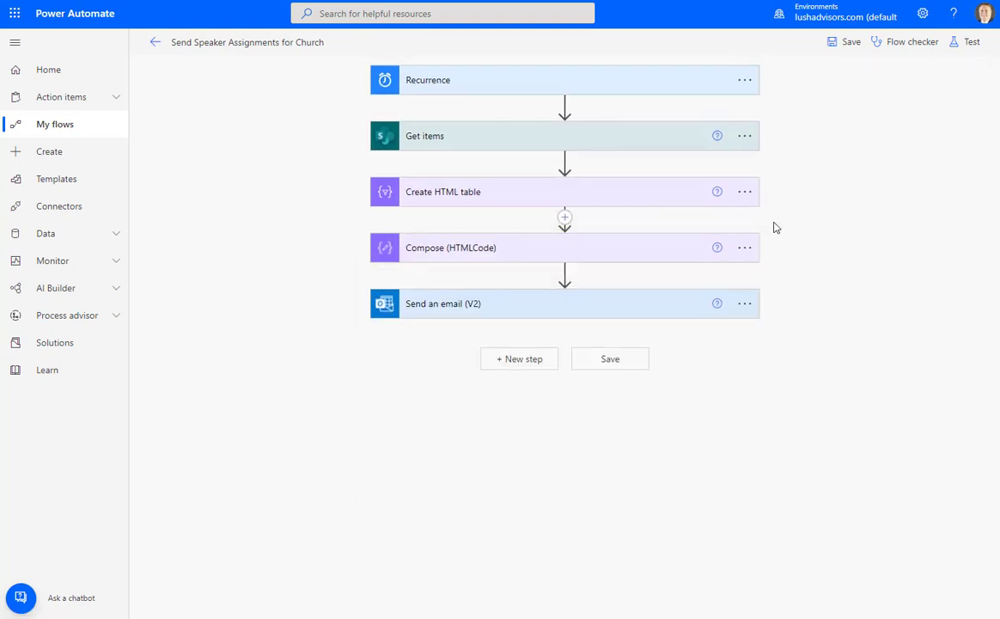
Expand Send an email (V2) and examine the formatDateTime expression used in its subject, leaving it as is
click(468, 308)
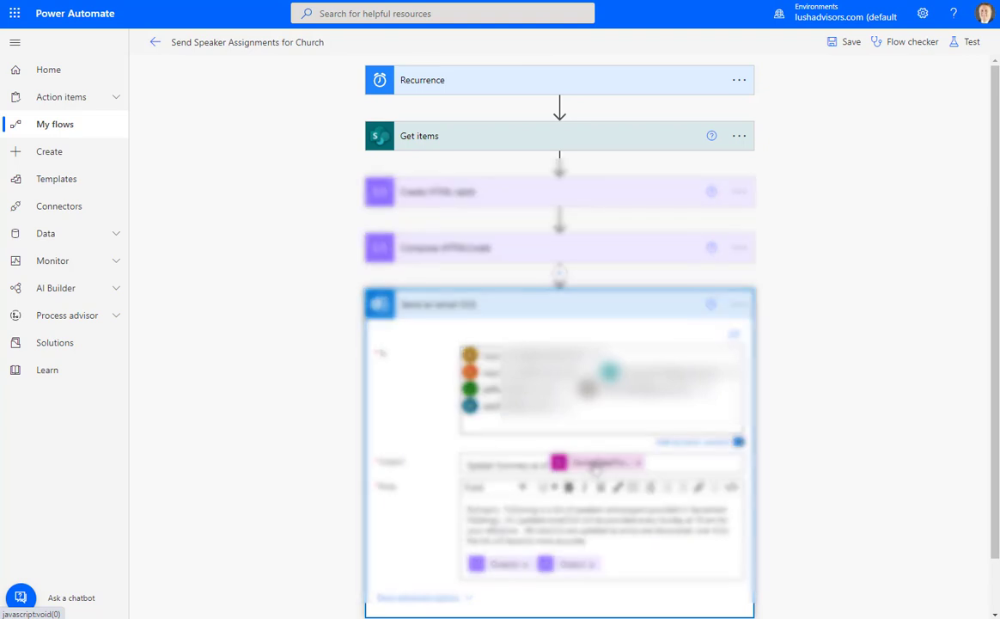
click(560, 464)
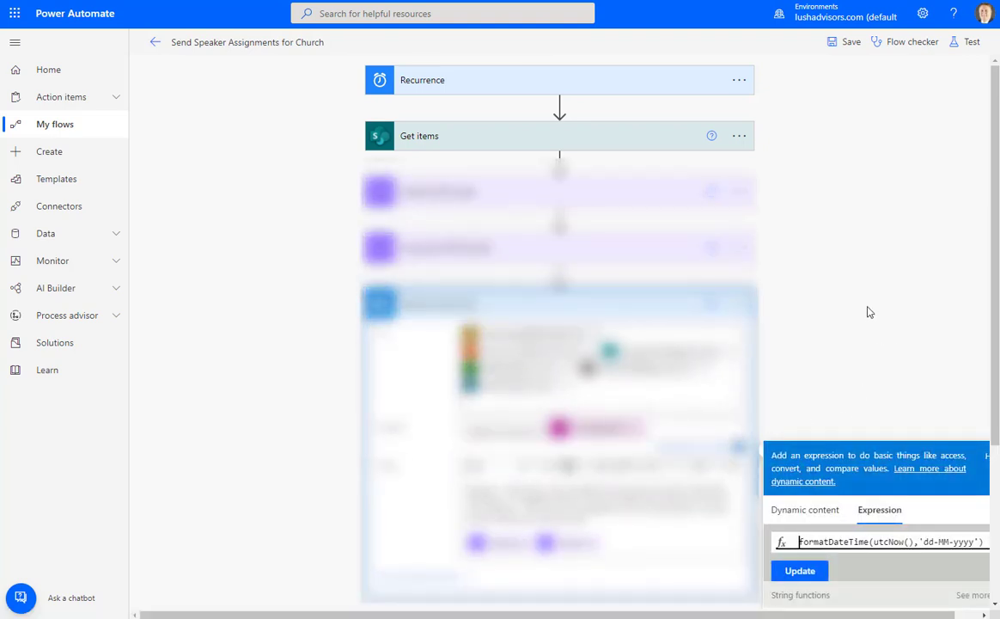
scroll(865, 315, down, 1)
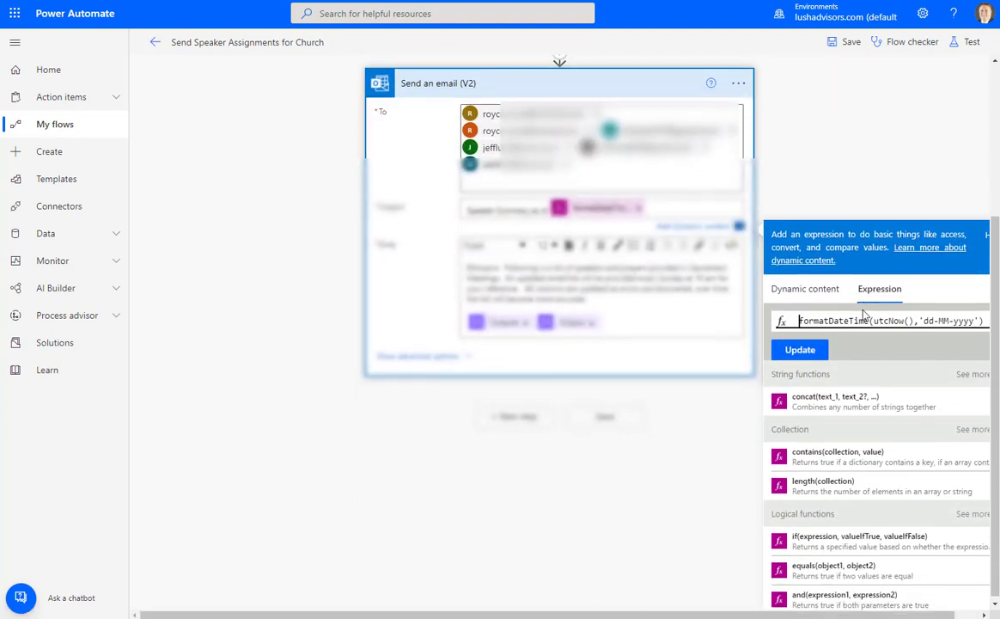
scroll(784, 281, down, 1)
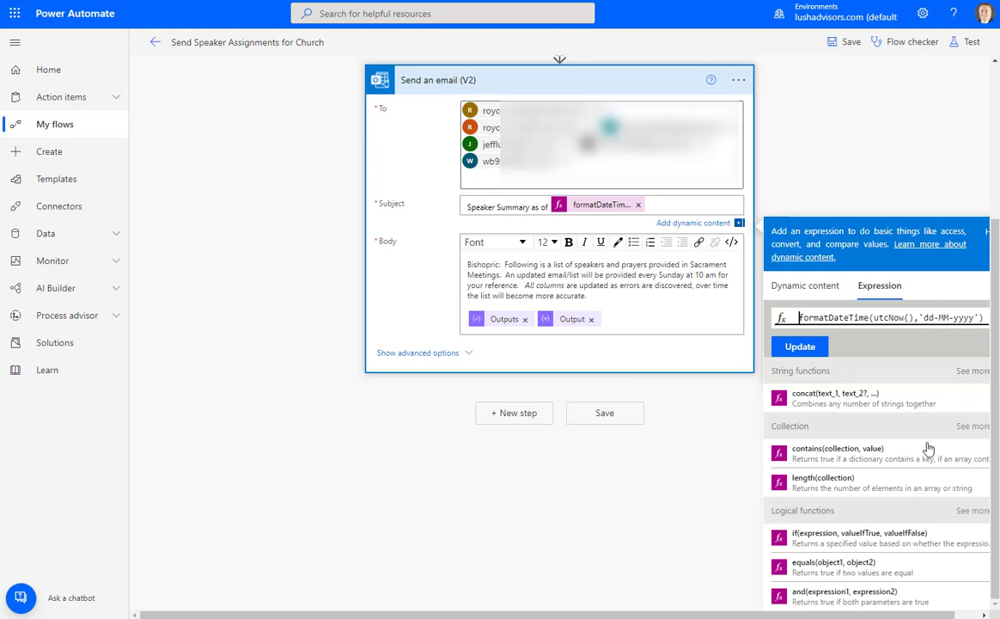
click(853, 146)
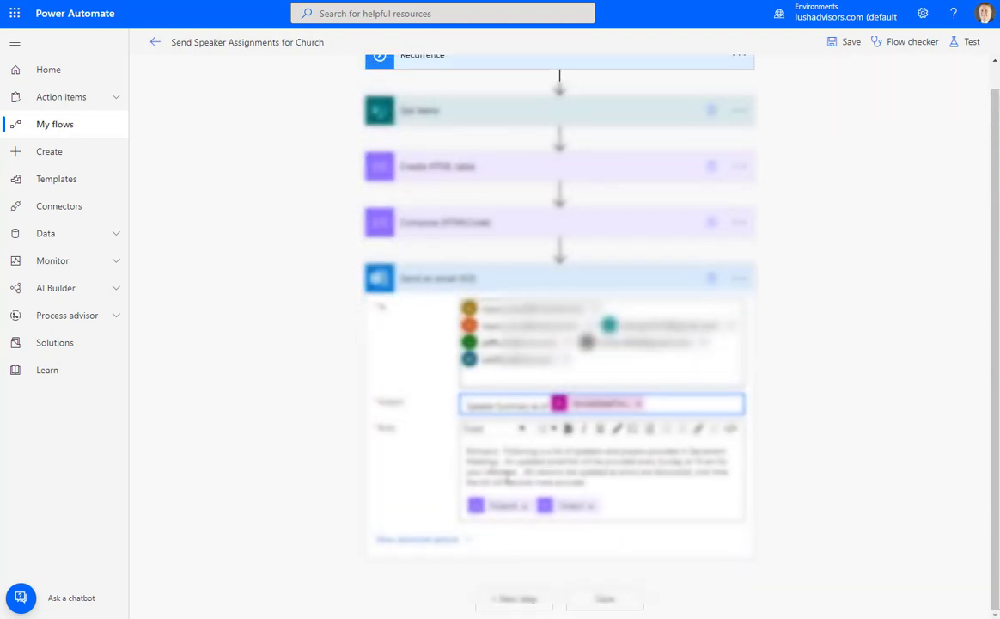
Highlight the introductory text in the email body and check the Compose (HTMLCode) action that supplies its Outputs content
drag(587, 482, 459, 453)
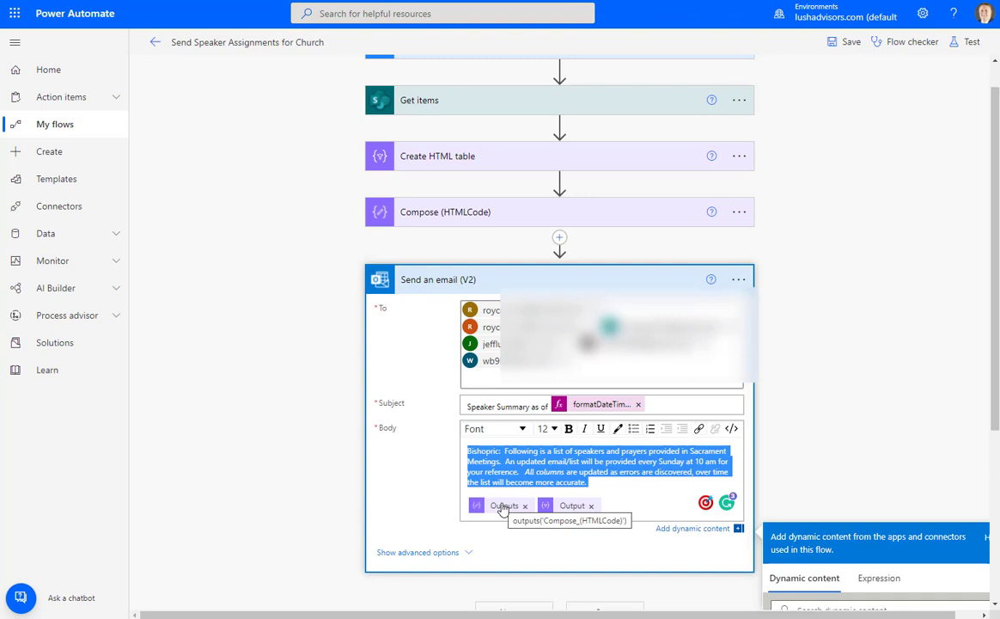
click(462, 217)
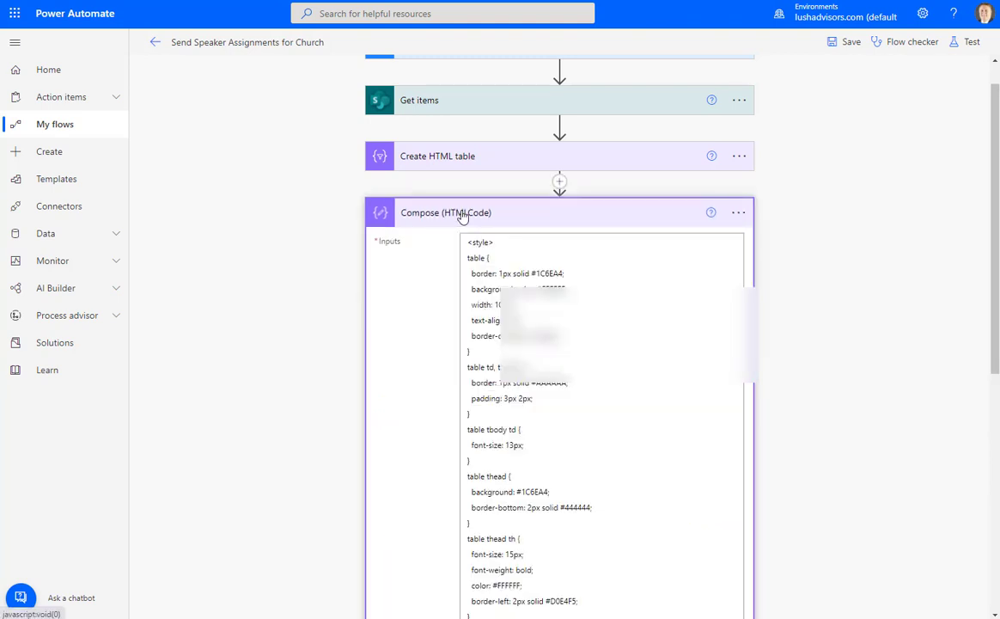
click(462, 217)
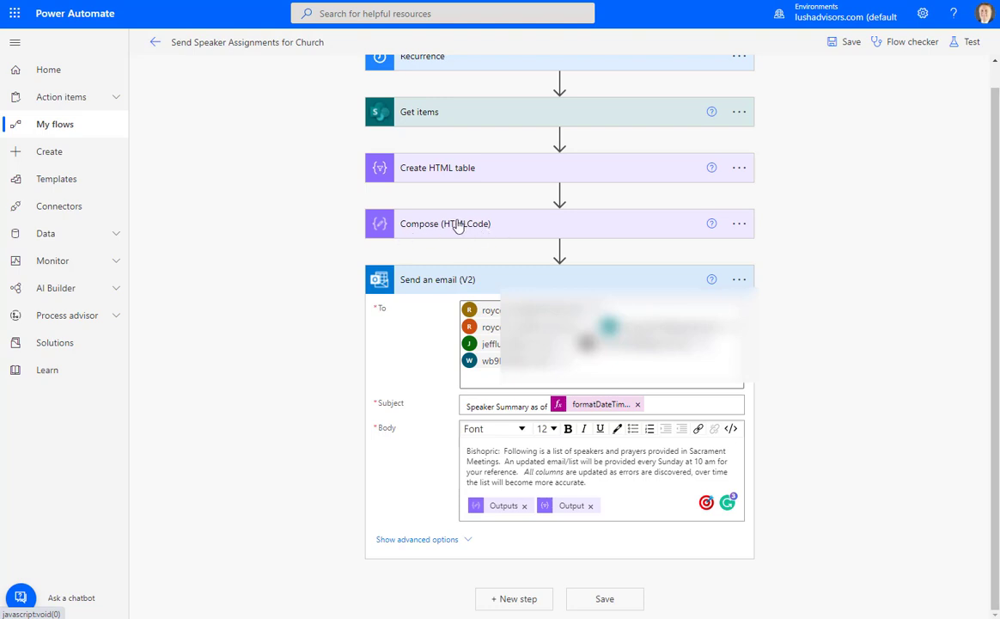
Reopen Compose (HTMLCode) to review the complete style block inserted before the table in the email, and collapse the action
click(460, 226)
scroll(826, 279, down, 3)
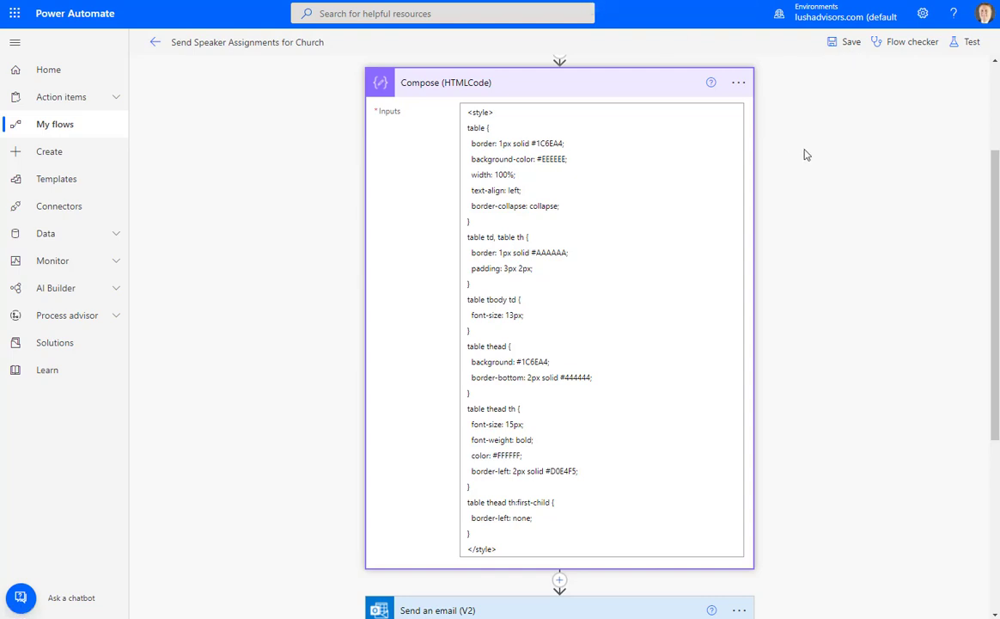
scroll(806, 154, up, 2)
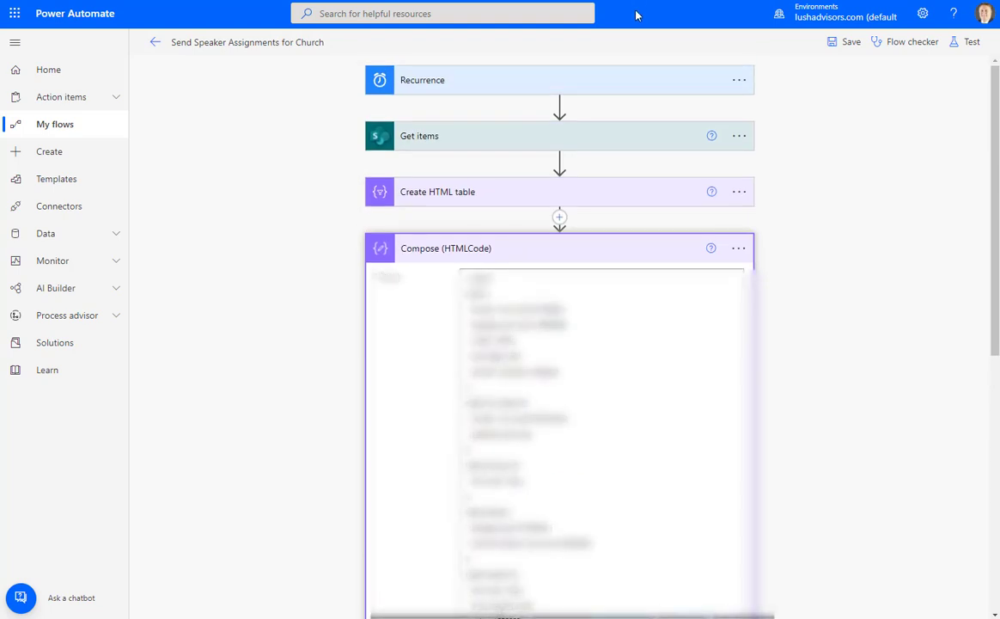
scroll(726, 208, down, 3)
scroll(619, 212, up, 3)
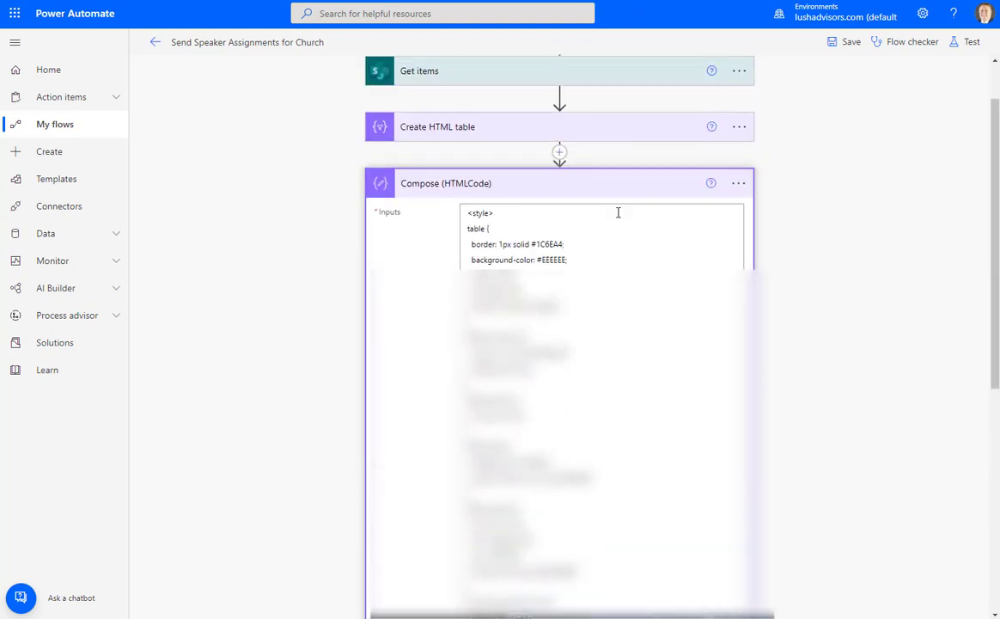
click(505, 178)
click(532, 279)
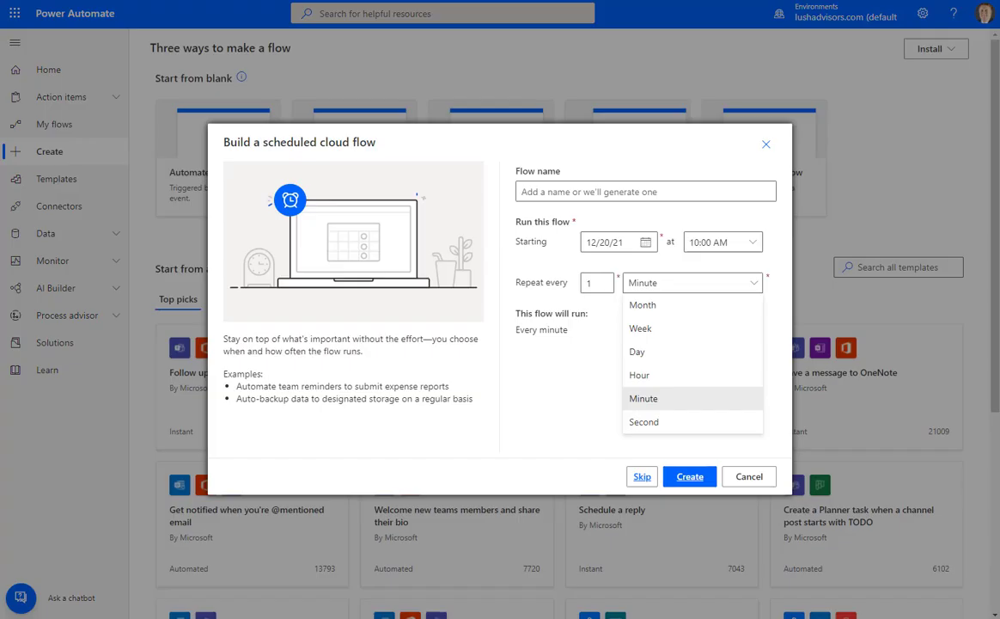
Dismiss the scheduled cloud flow setup and view the commands available for Send Speaker Assignments for Church in My flows
click(765, 144)
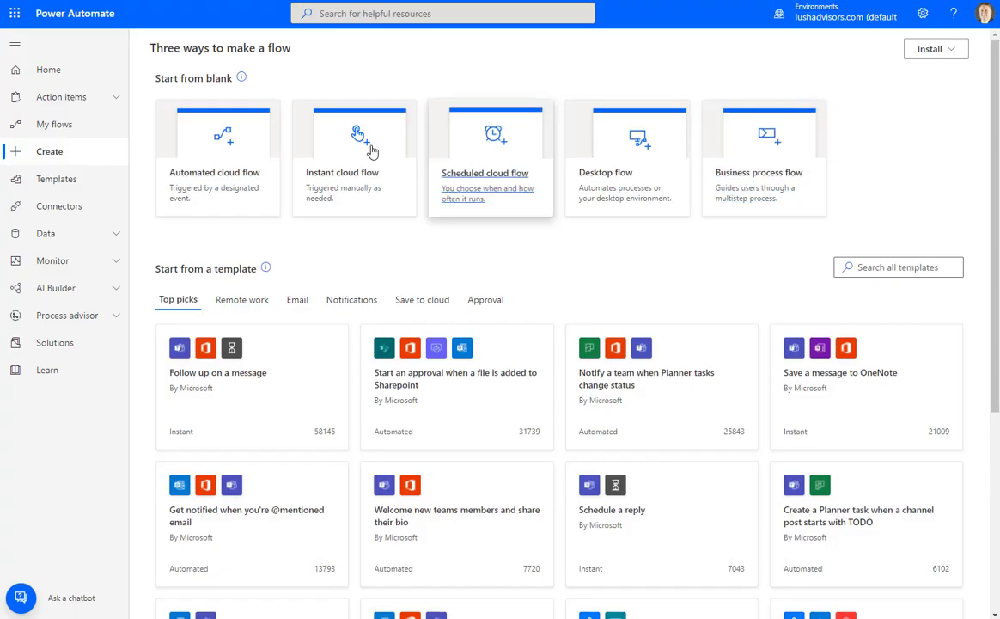
click(74, 129)
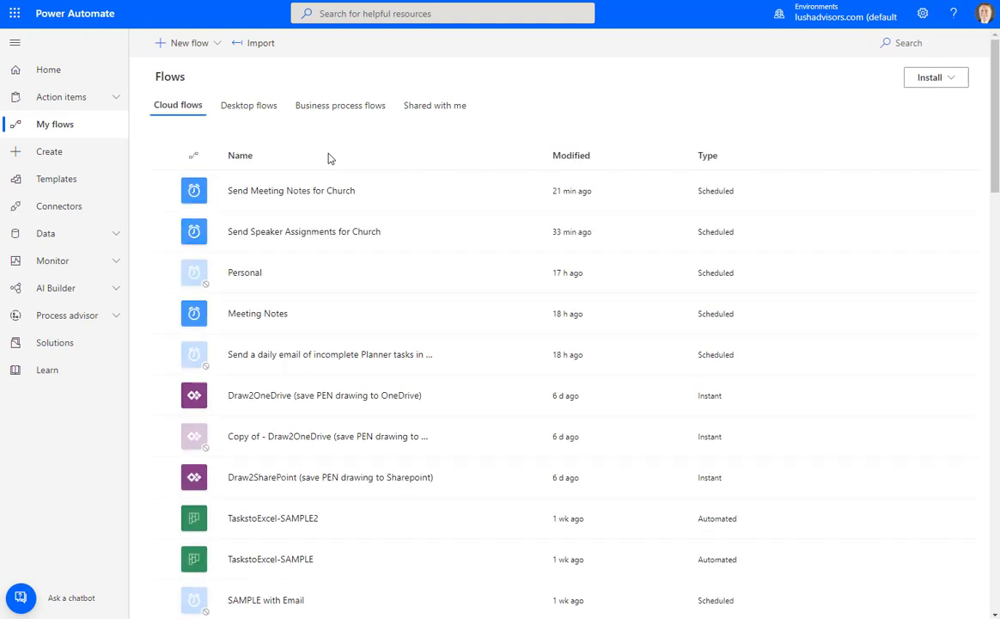
click(531, 234)
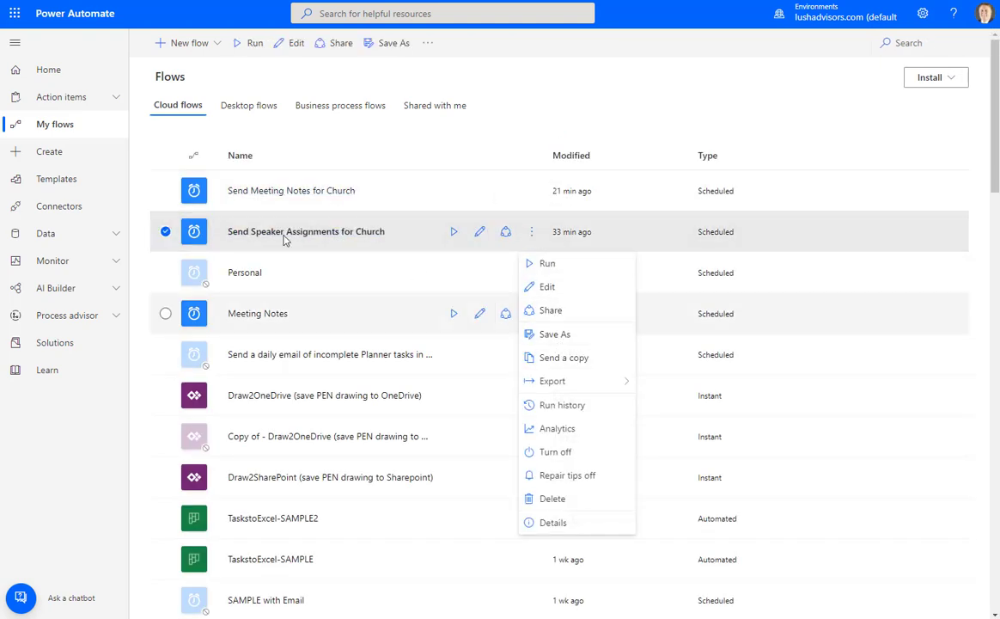
click(336, 136)
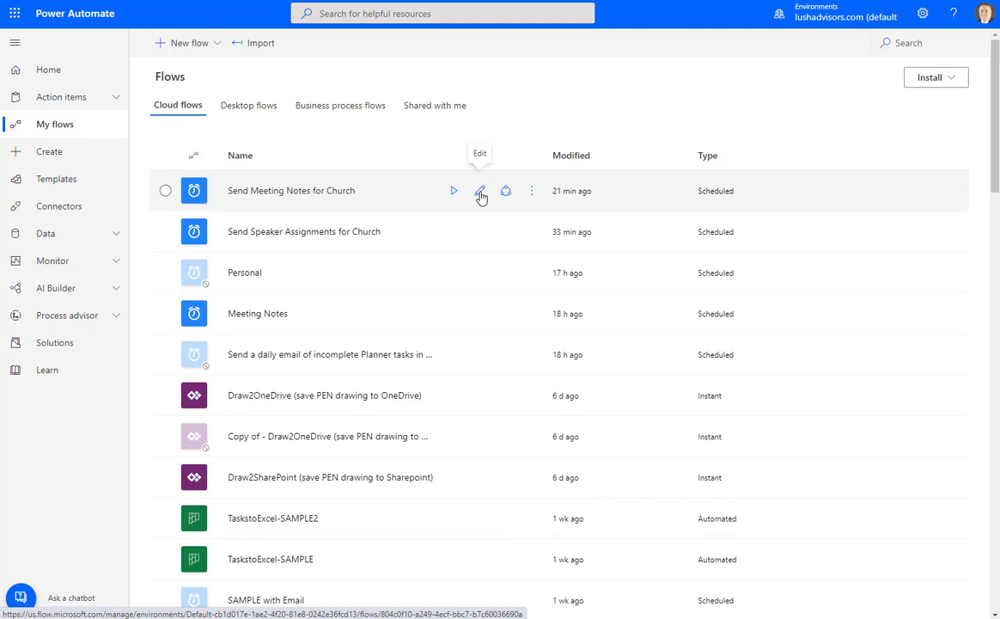
Open Send Meeting Notes for Church for editing, and copy the Send an email (V2) action from Send Speaker Assignments for Church to the clipboard
click(248, 191)
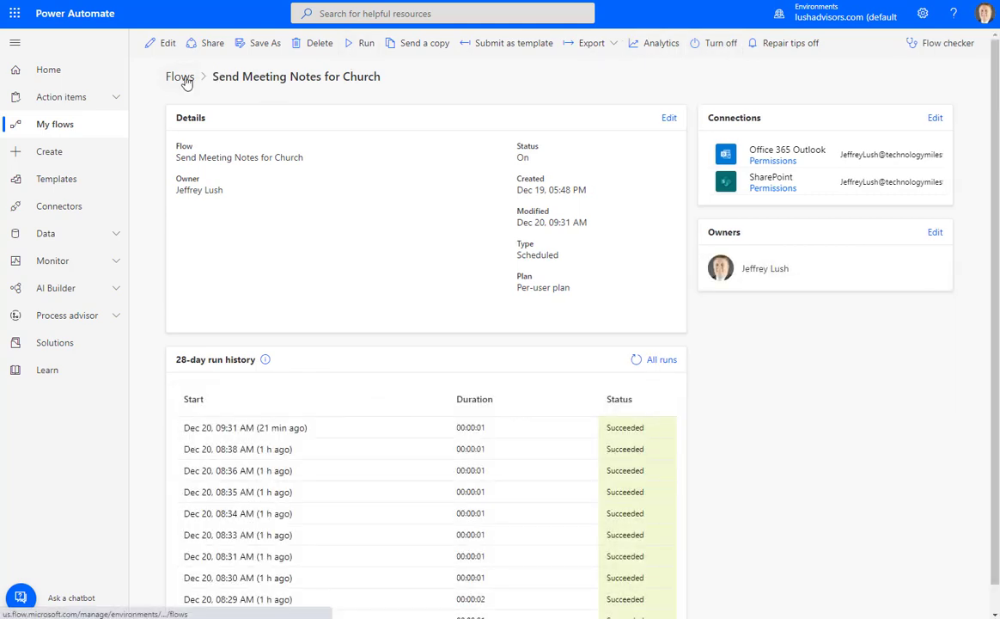
click(165, 44)
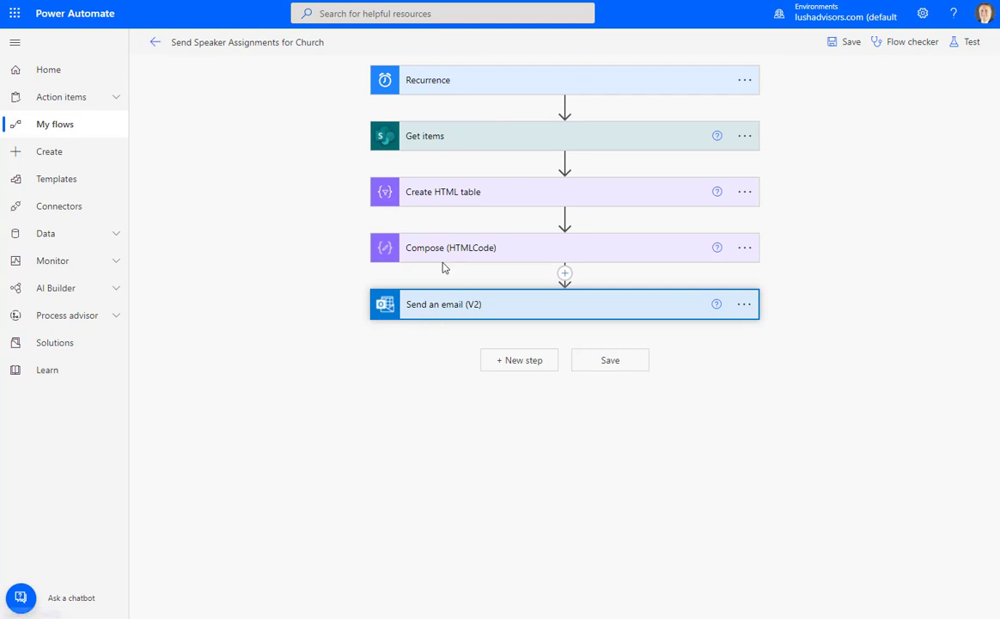
click(745, 307)
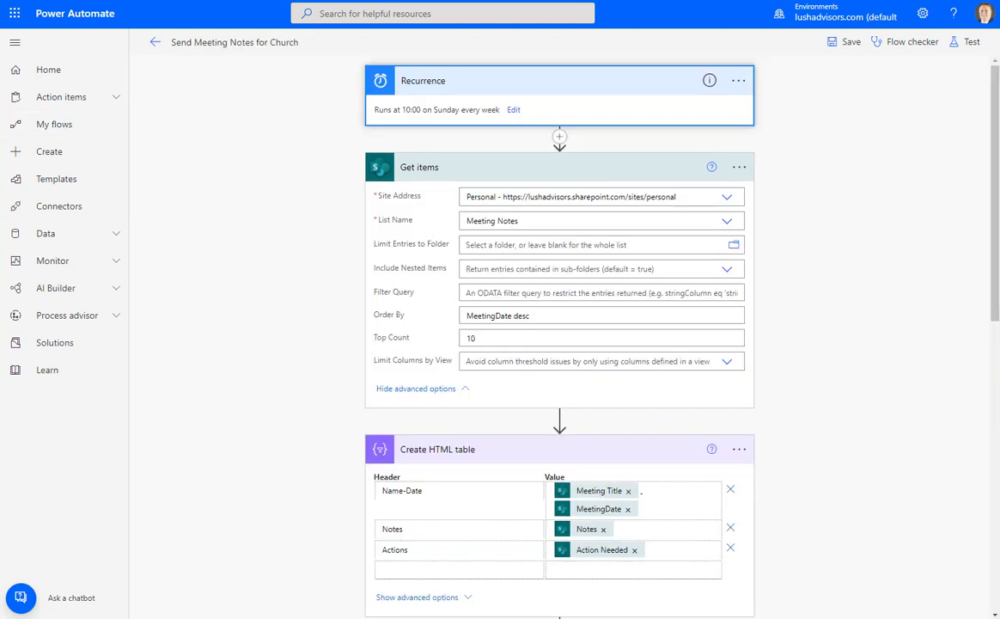
Collapse the Get items, Create HTML table and Compose (HTMLCode) actions in Send Meeting Notes for Church
click(470, 164)
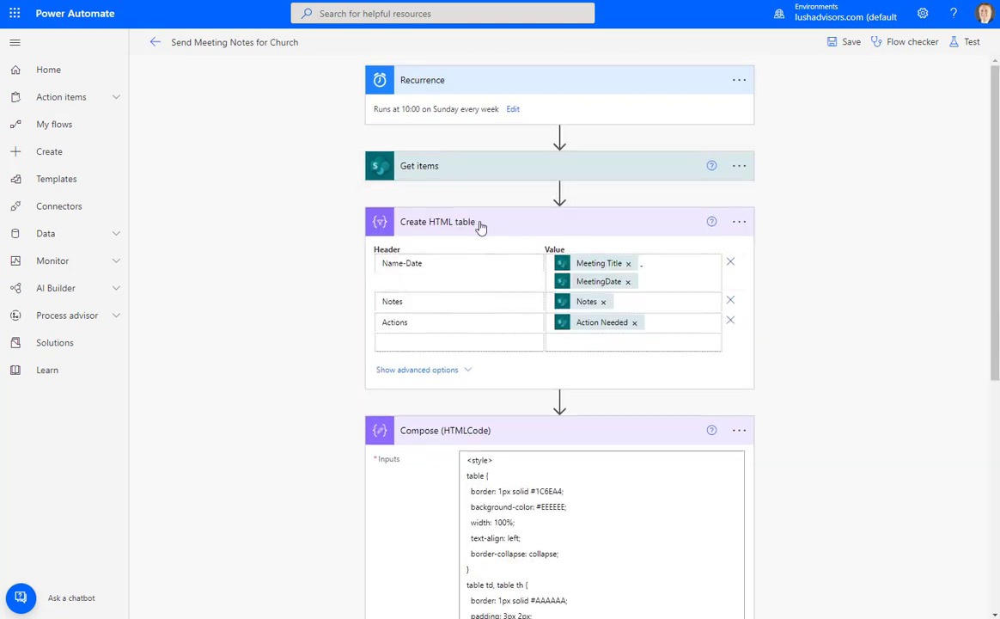
click(477, 224)
click(502, 283)
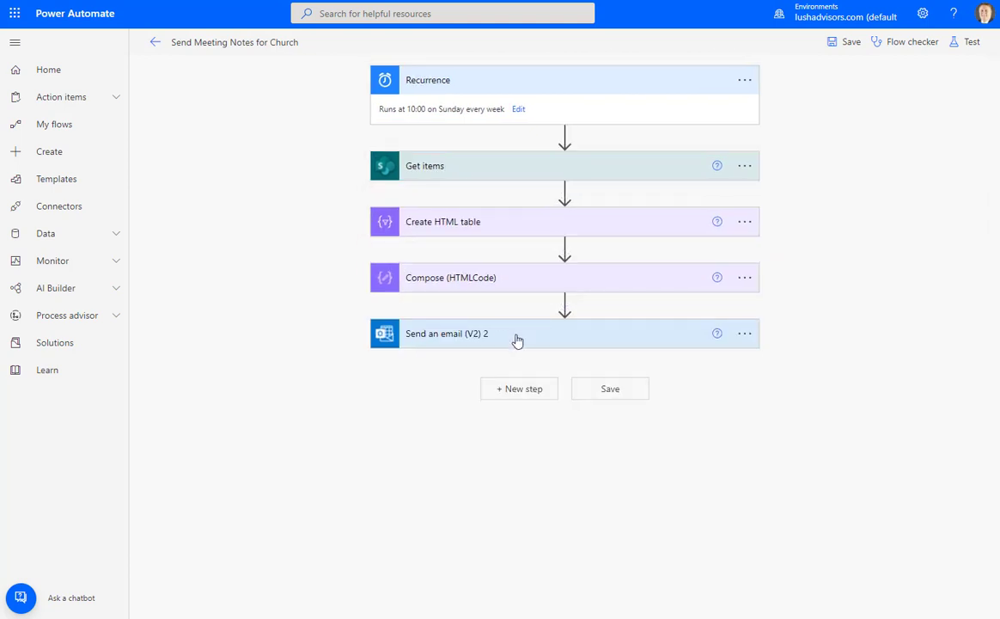
Check My clipboard for the copied Send an email (V2) action while adding an action after Compose (HTMLCode), and cancel the insertion
click(565, 304)
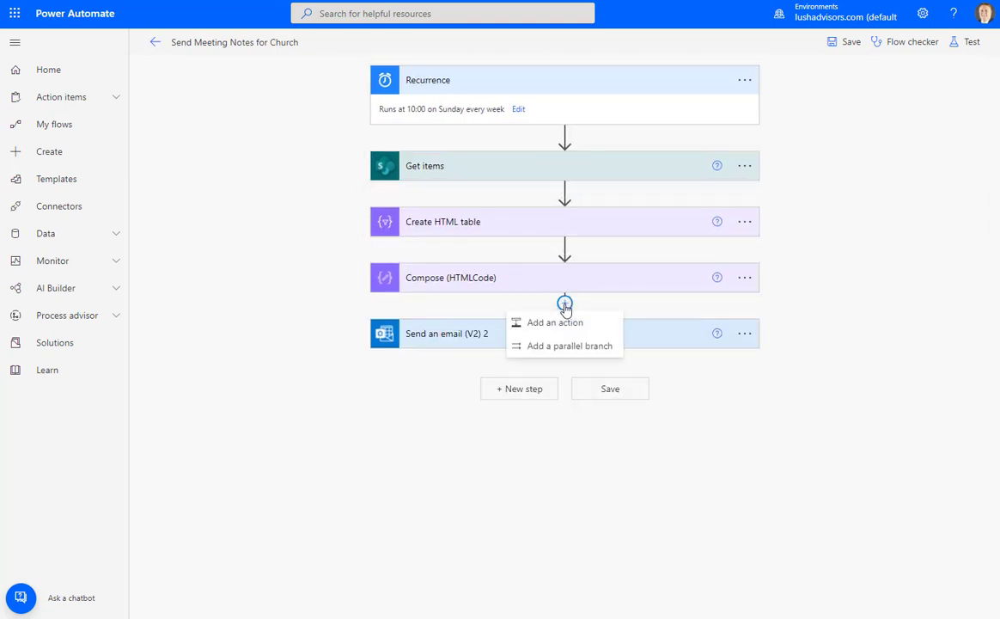
click(565, 325)
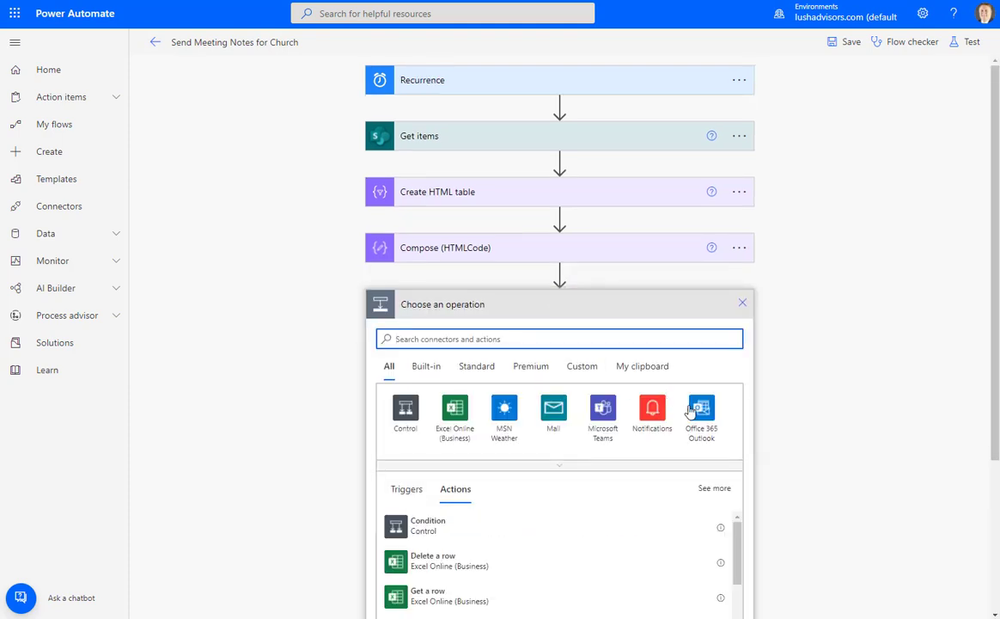
click(643, 367)
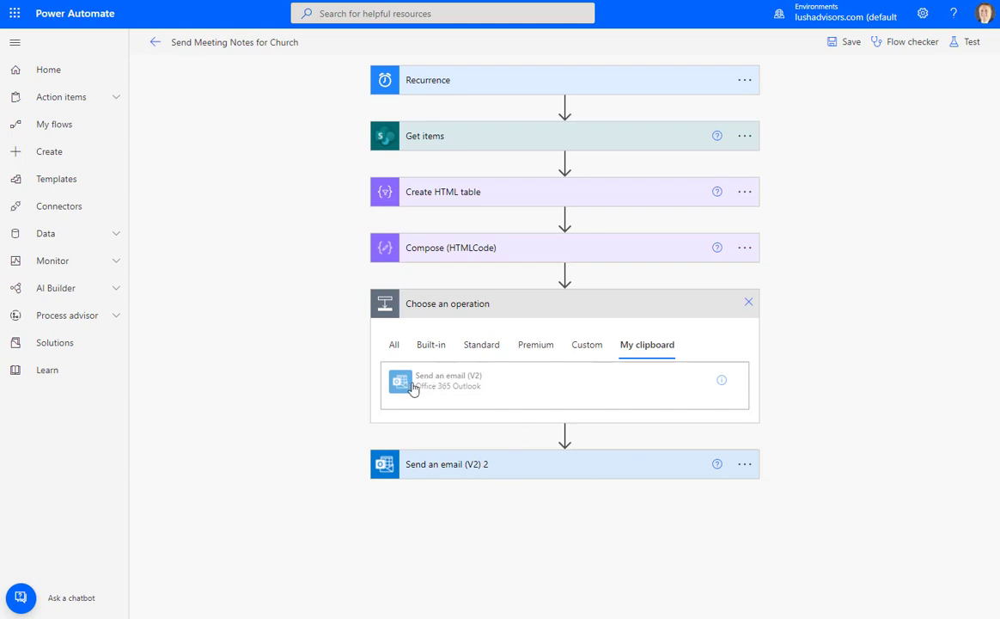
click(749, 302)
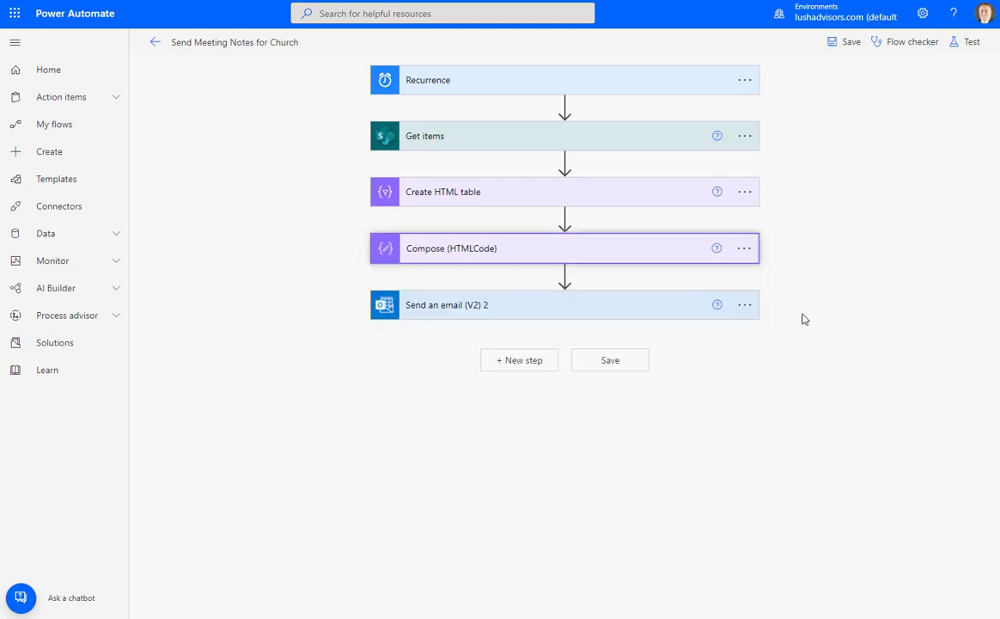
click(571, 318)
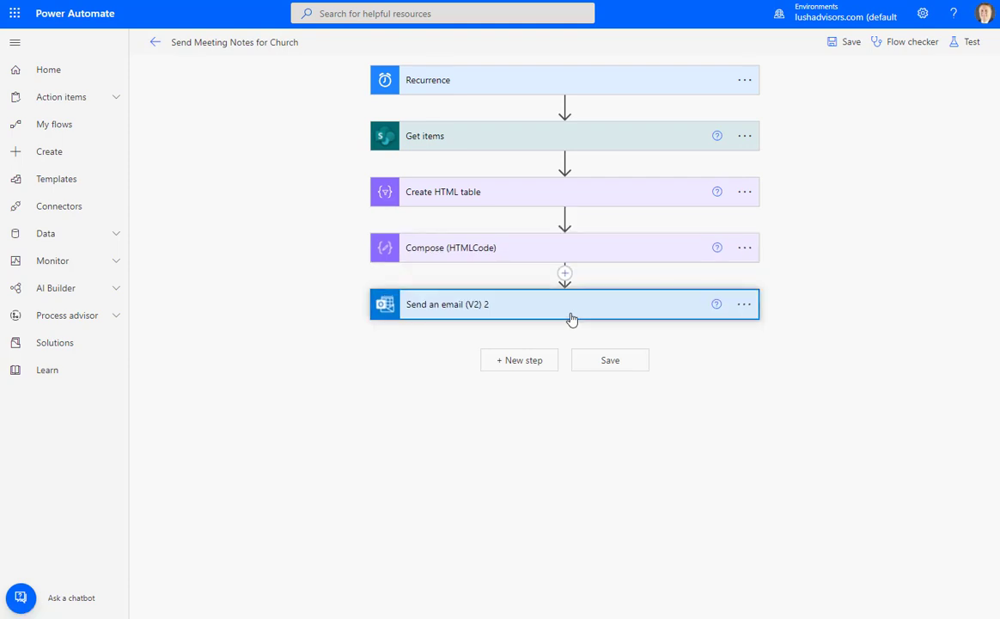